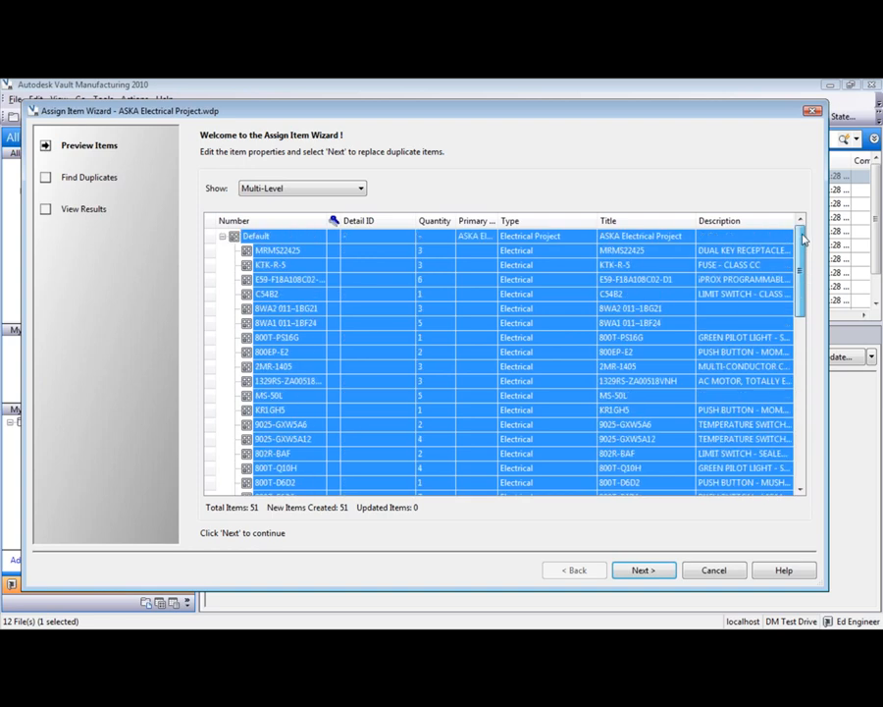
- Start changing the item numbers of all listed items and choose the ASKA Part Number Scheme
{"action": "right_click", "coordinate": [317, 284]}
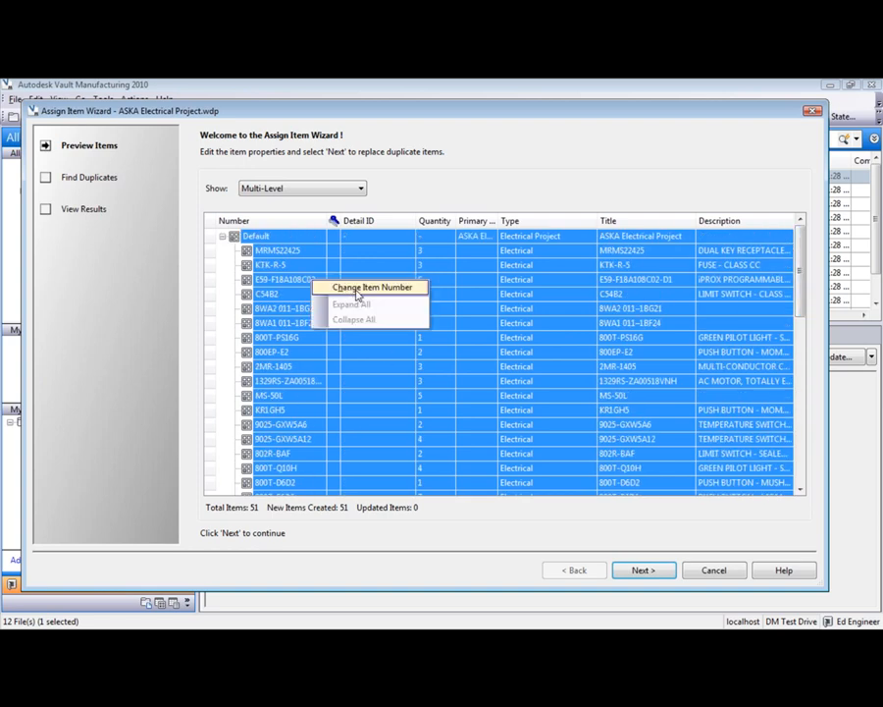
{"action": "left_click", "coordinate": [343, 287]}
{"action": "left_click_drag", "start_coordinate": [549, 241], "coordinate": [249, 127]}
{"action": "left_click", "coordinate": [246, 163]}
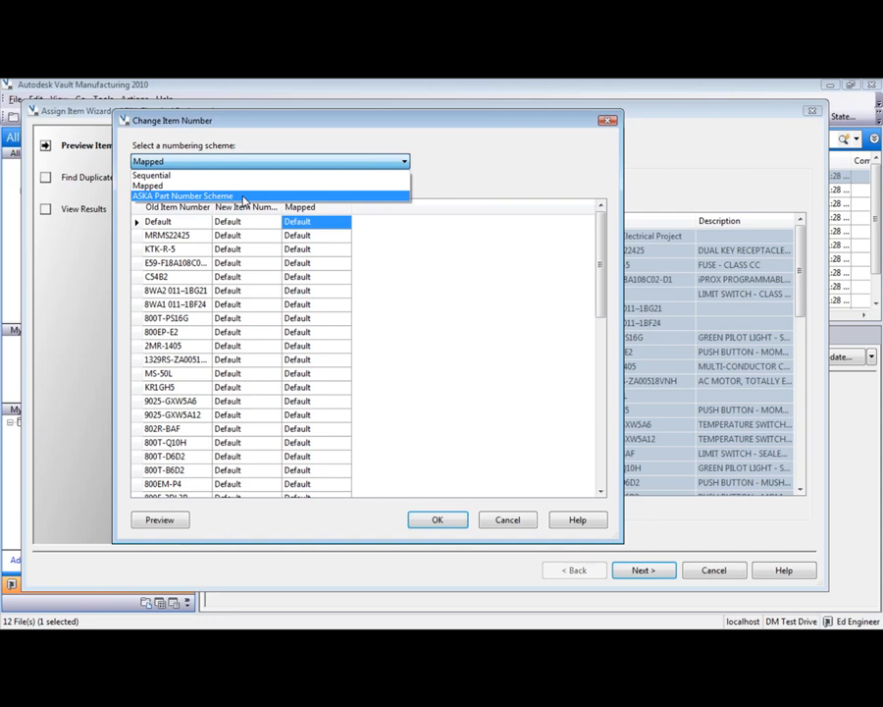
{"action": "left_click", "coordinate": [244, 196]}
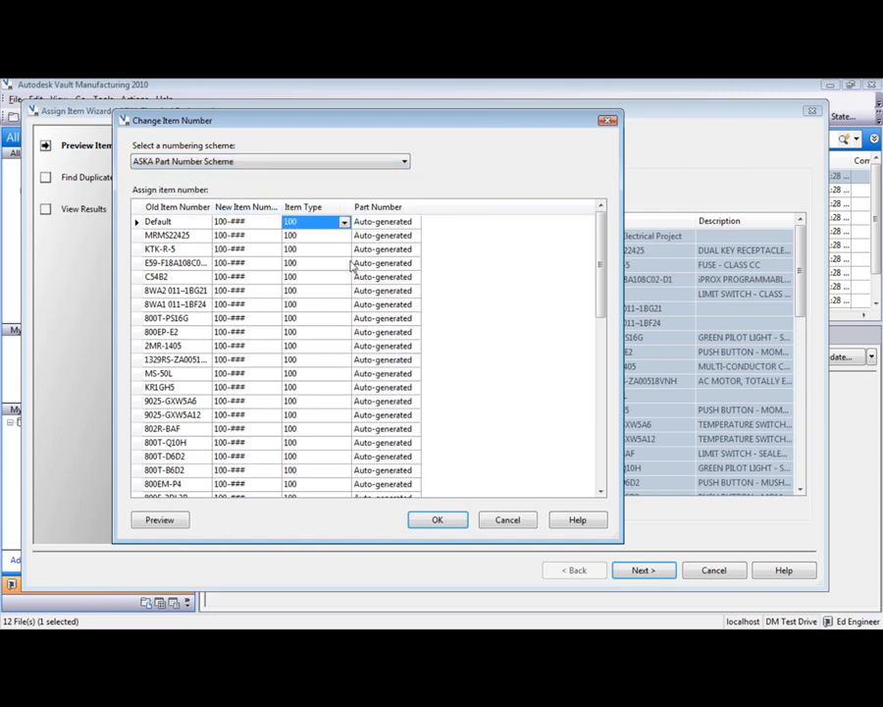
- Set the Default item's type to 400 - Electrical and copy that value
{"action": "left_click", "coordinate": [344, 223]}
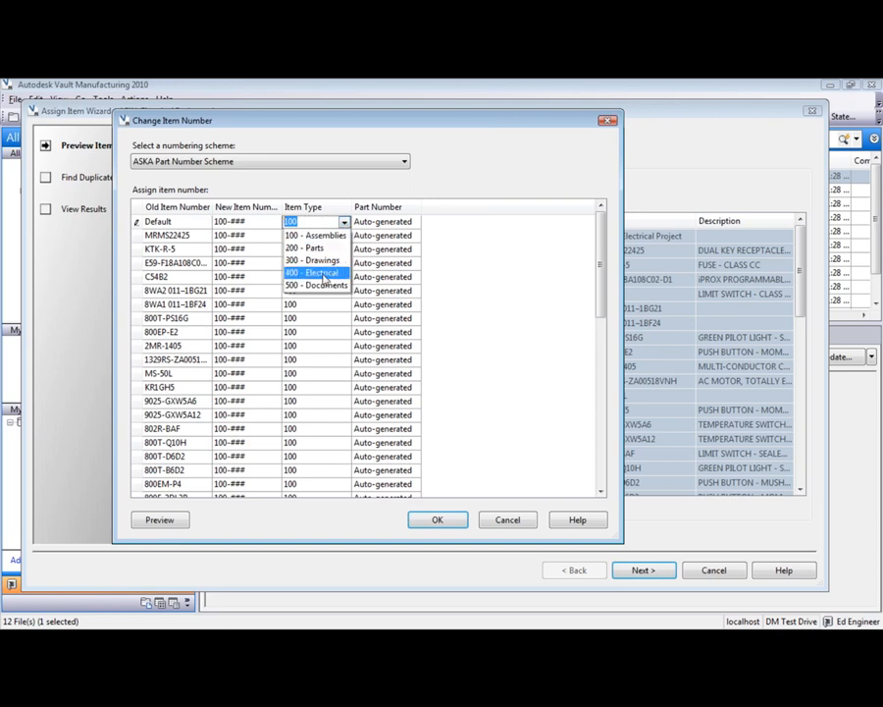
{"action": "left_click", "coordinate": [323, 273]}
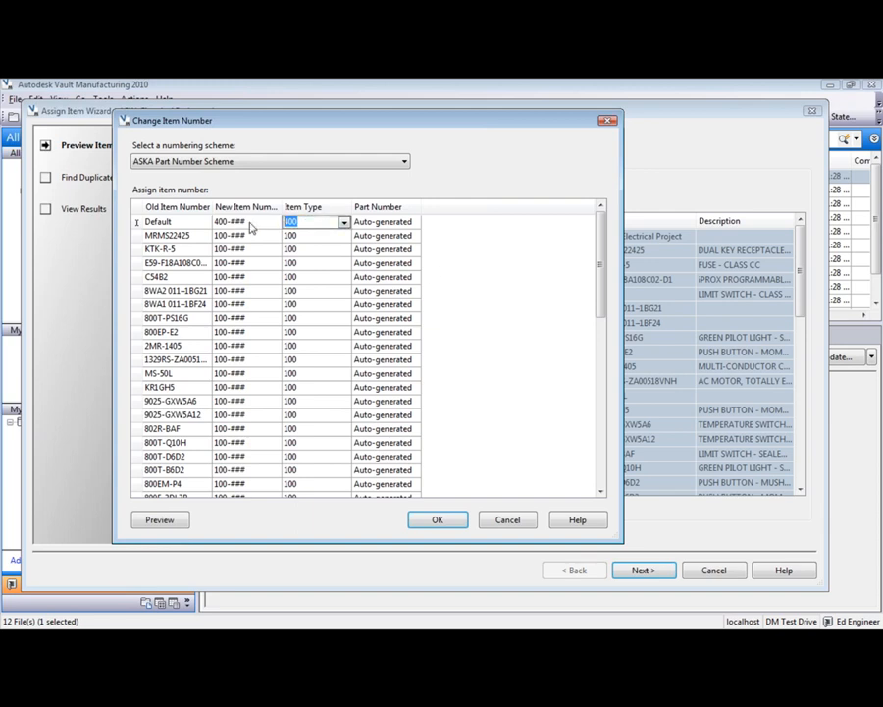
{"action": "right_click", "coordinate": [317, 226]}
{"action": "left_click", "coordinate": [344, 229]}
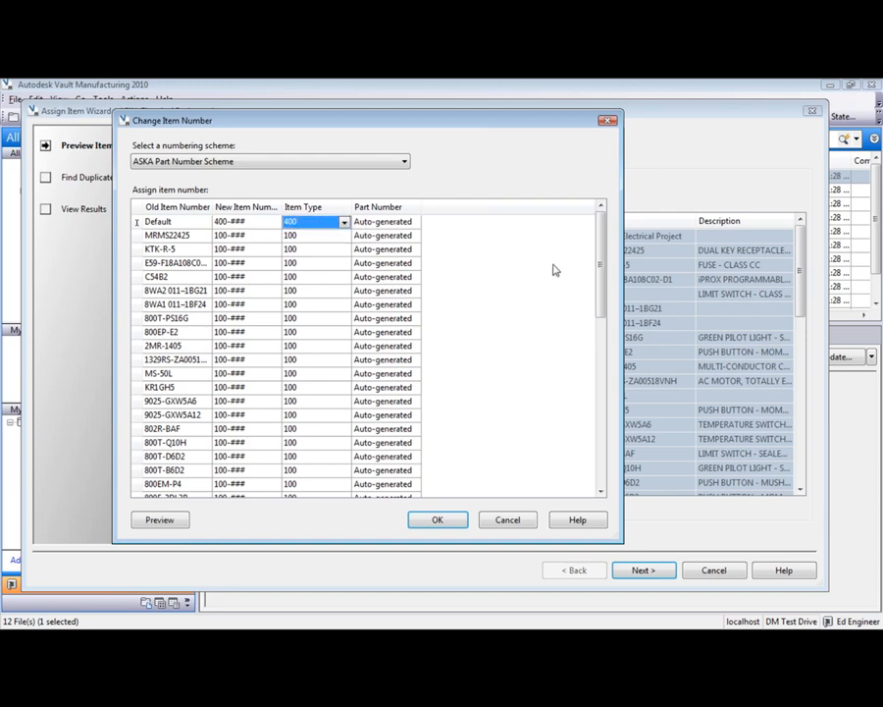
- Paste item type 400 into all remaining rows from MRMS22425 through 194E-A25-1753
{"action": "left_click", "coordinate": [339, 235]}
{"action": "key", "text": "Down"}
{"action": "key", "text": "Up"}
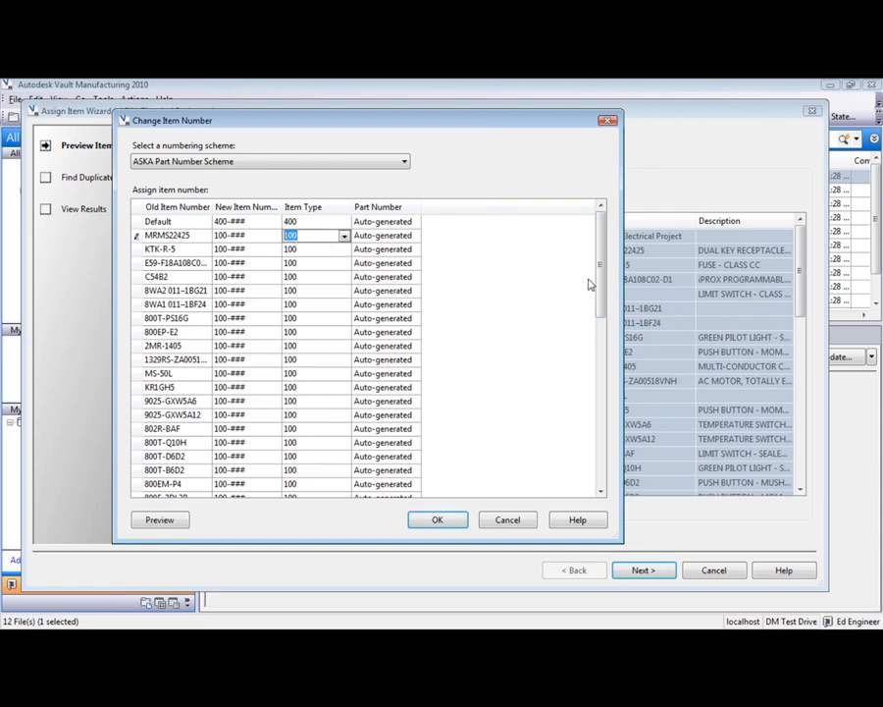
{"action": "left_click_drag", "start_coordinate": [602, 312], "coordinate": [588, 485]}
{"action": "left_click", "coordinate": [315, 483], "text": "shift"}
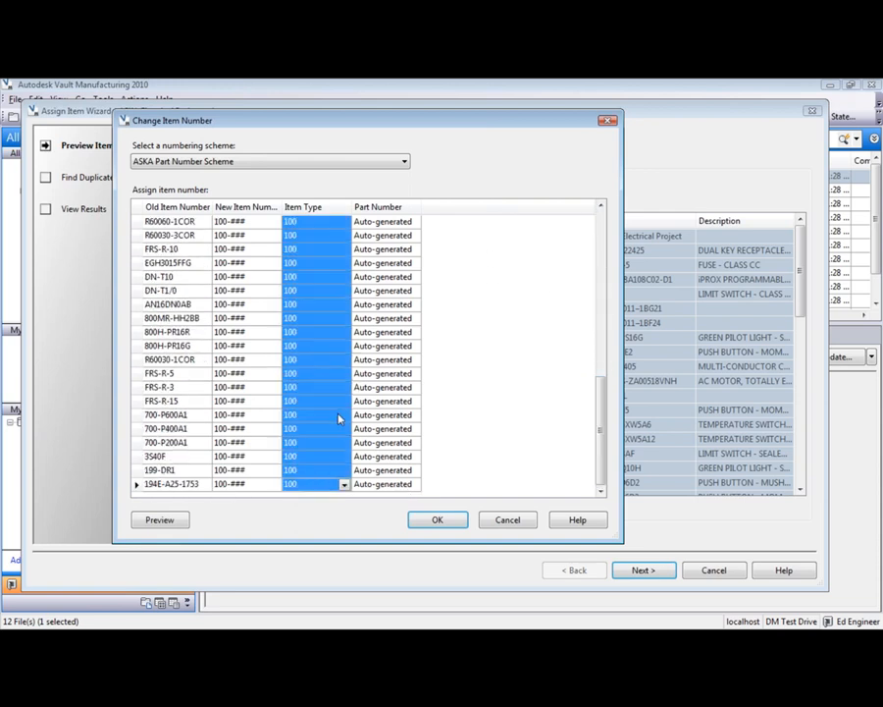
{"action": "right_click", "coordinate": [325, 484]}
{"action": "left_click", "coordinate": [359, 506]}
{"action": "scroll", "coordinate": [603, 285], "scroll_direction": "up", "scroll_amount": 10}
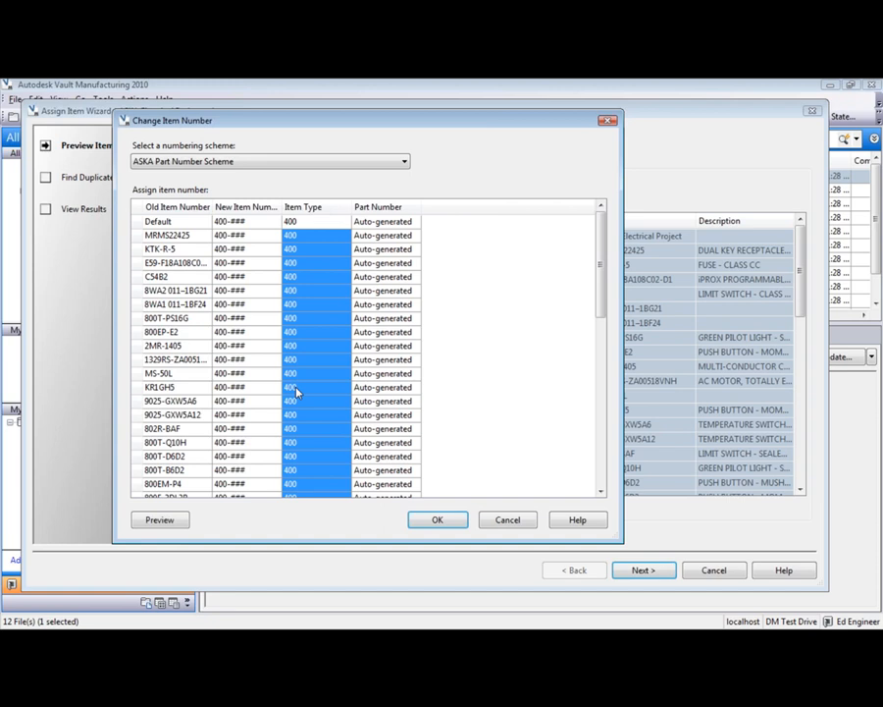
- Preview and apply the new item numbers and complete the Assign Item Wizard without replacing any duplicates
{"action": "left_click", "coordinate": [172, 522]}
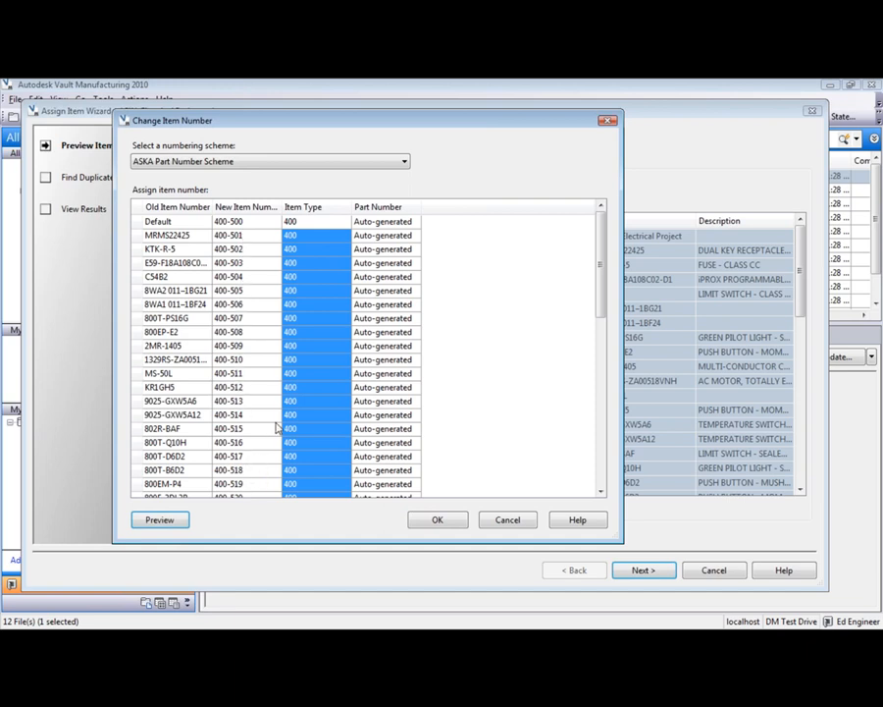
{"action": "left_click", "coordinate": [437, 519]}
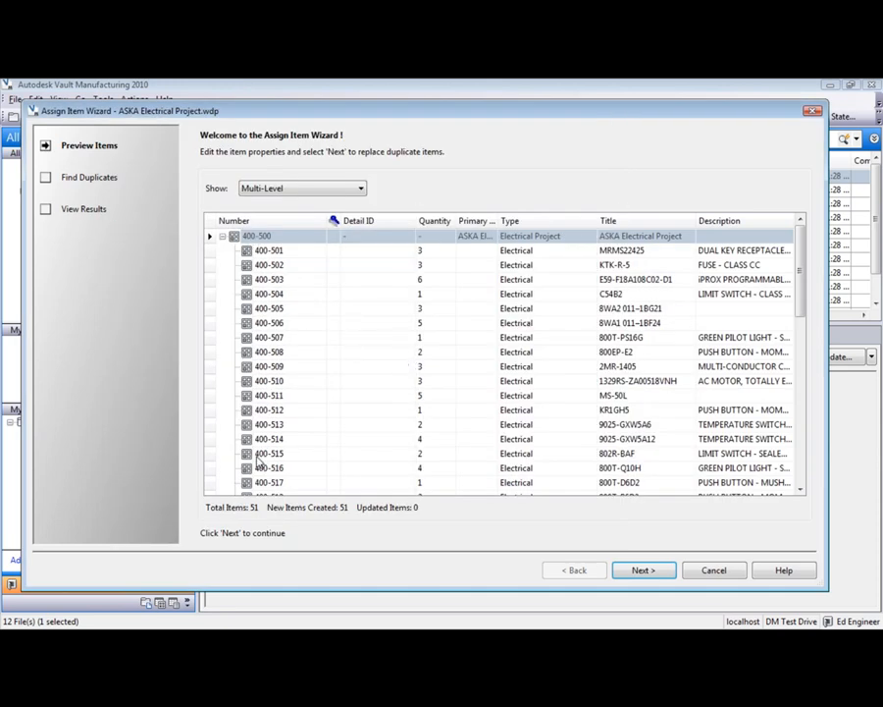
{"action": "left_click", "coordinate": [634, 571]}
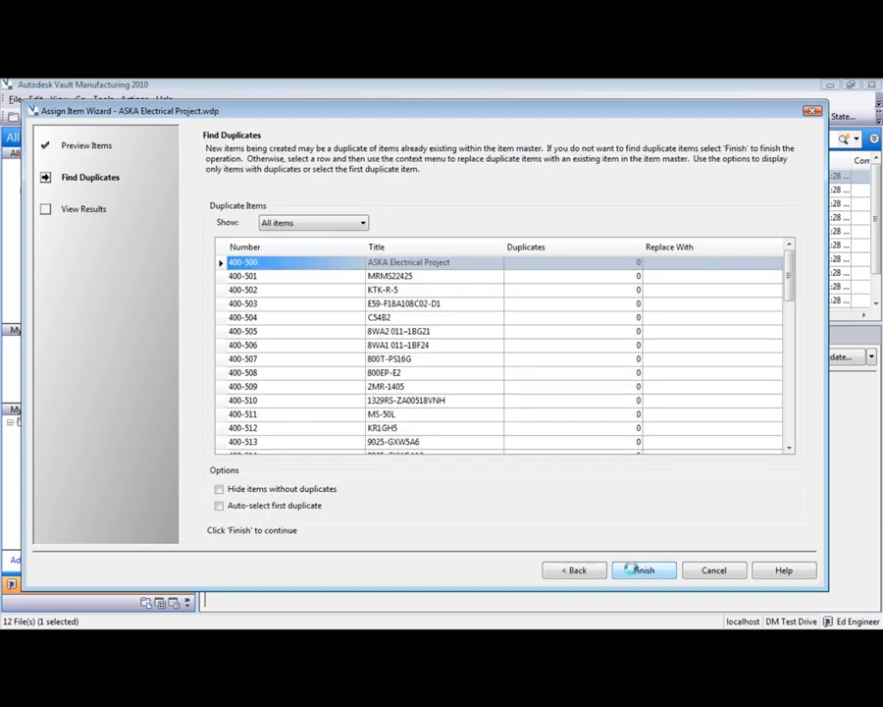
{"action": "left_click", "coordinate": [638, 569]}
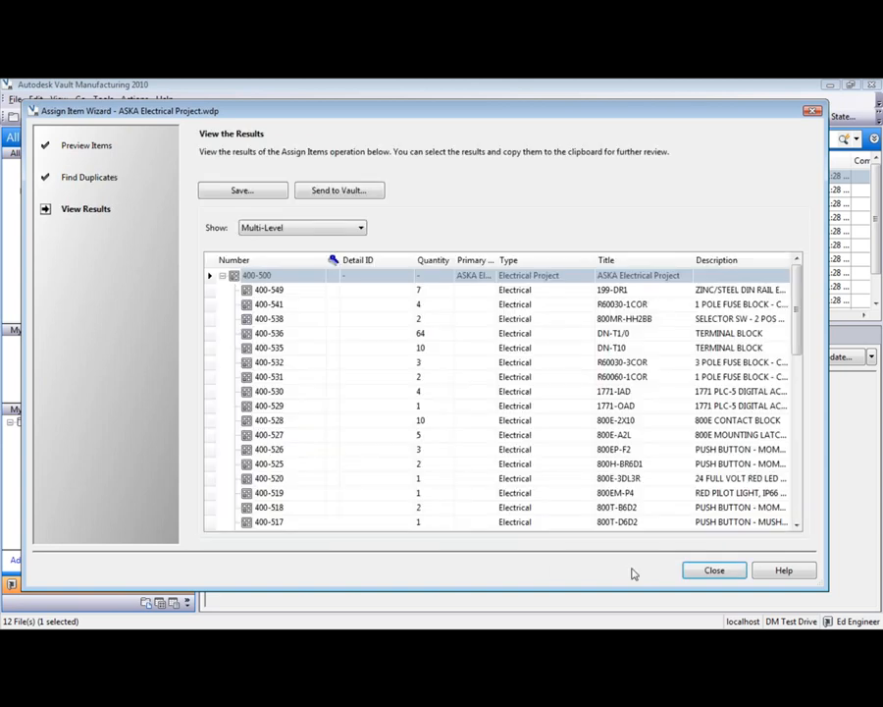
{"action": "left_click", "coordinate": [713, 570]}
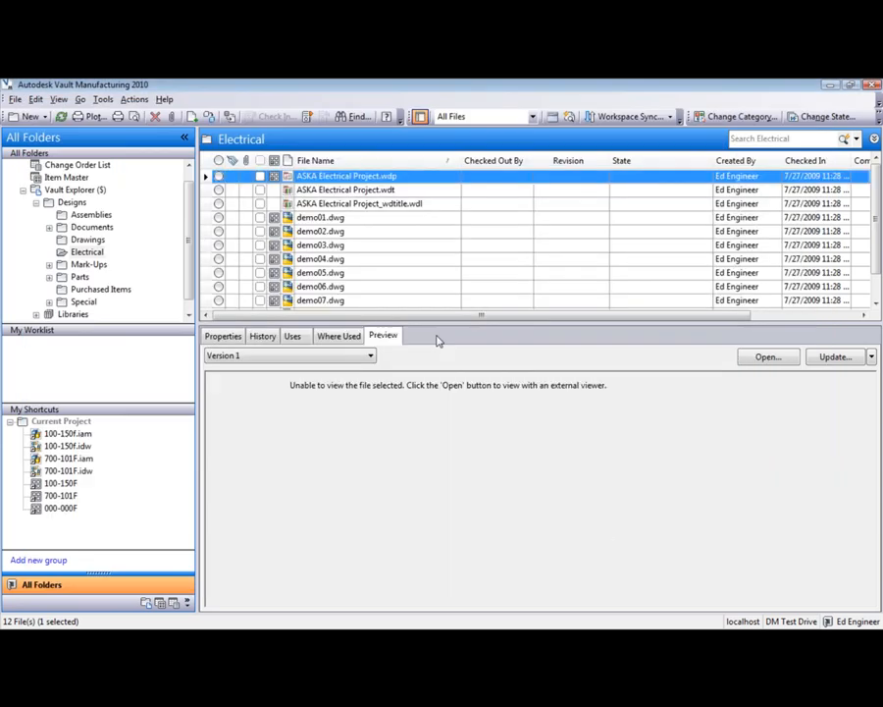
- Go to the item assigned to ASKA Electrical Project.wdp and open it for editing
{"action": "right_click", "coordinate": [336, 178]}
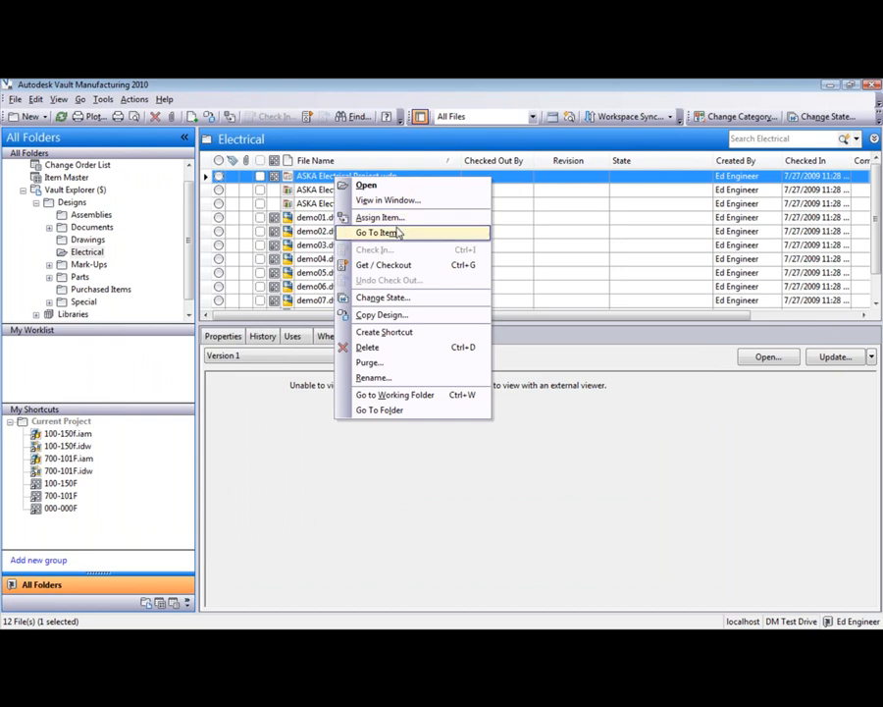
{"action": "left_click", "coordinate": [376, 233]}
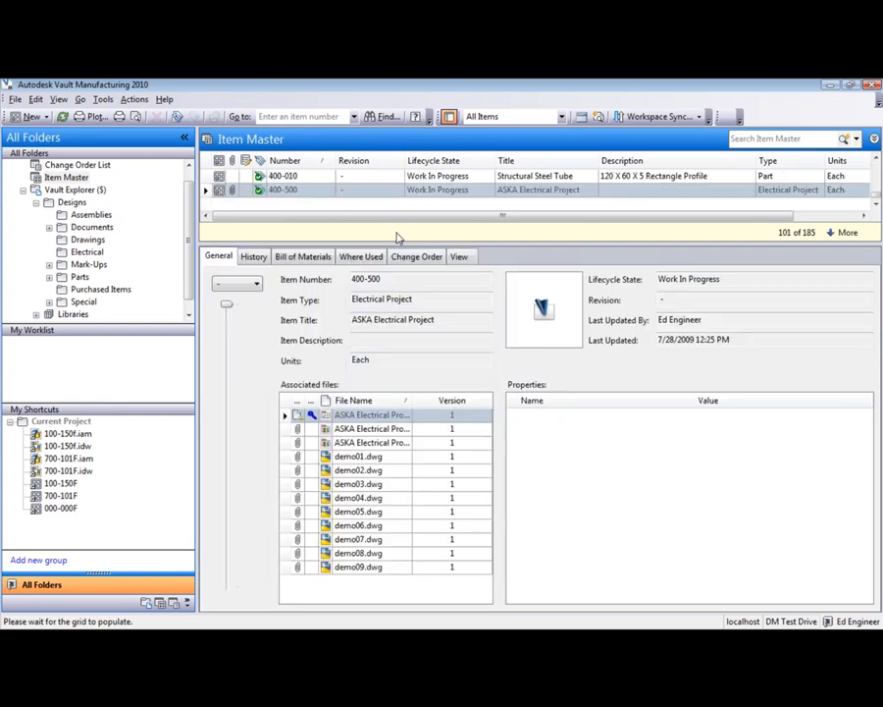
{"action": "right_click", "coordinate": [308, 192]}
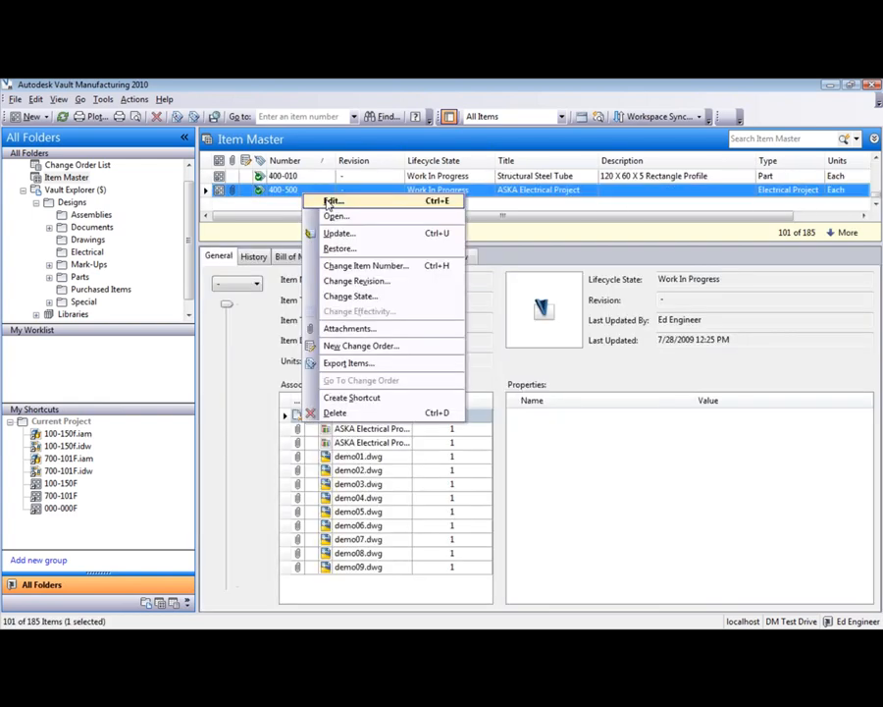
{"action": "left_click", "coordinate": [330, 202]}
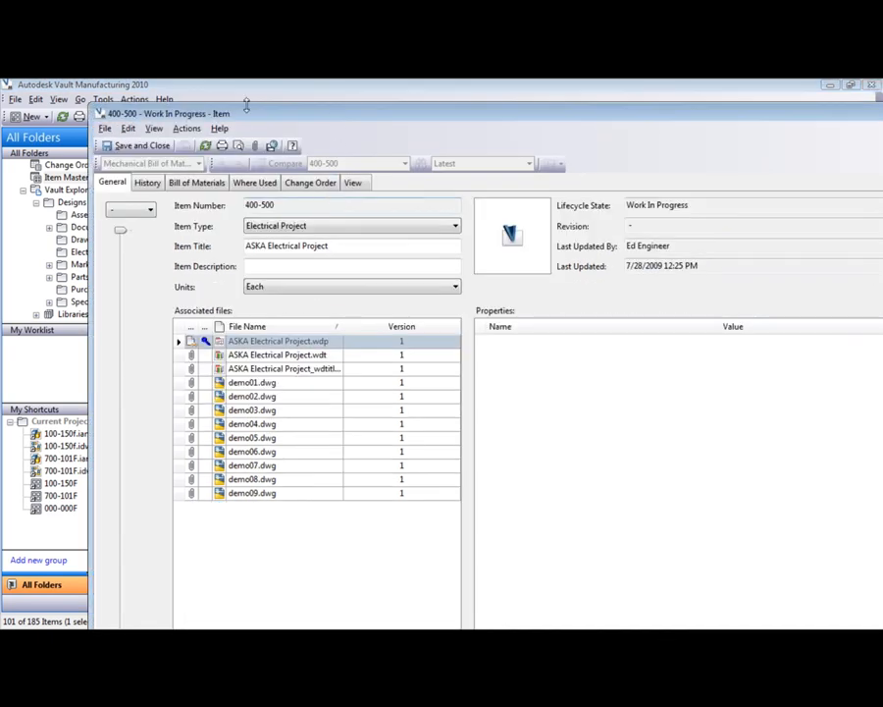
{"action": "left_click_drag", "start_coordinate": [159, 114], "coordinate": [212, 104]}
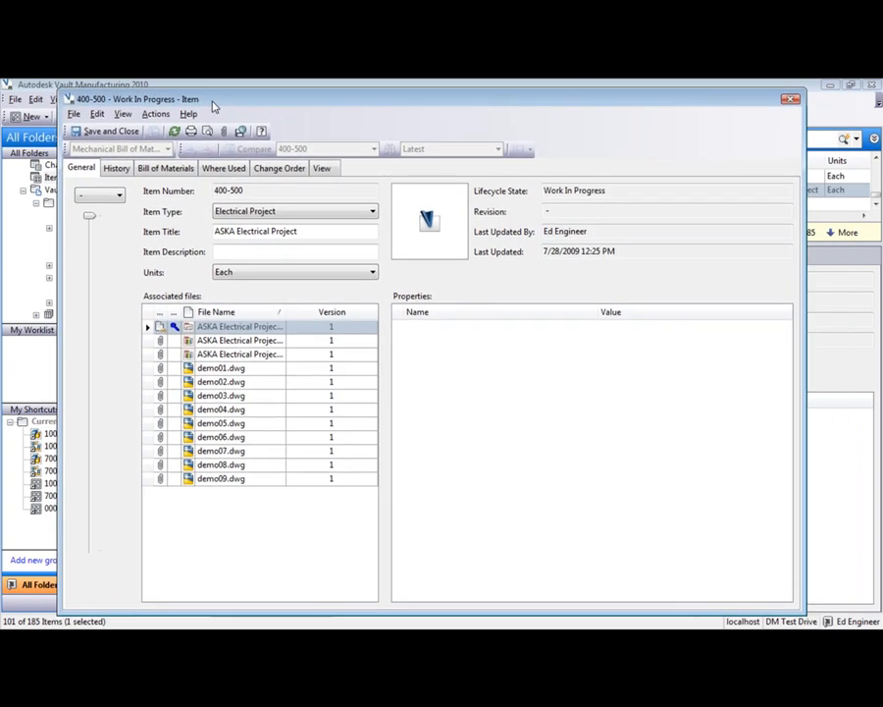
- Examine the item's bill of materials, checking which quantities can be edited and the row editing options for terminal block DN-T1/0
{"action": "left_click", "coordinate": [167, 169]}
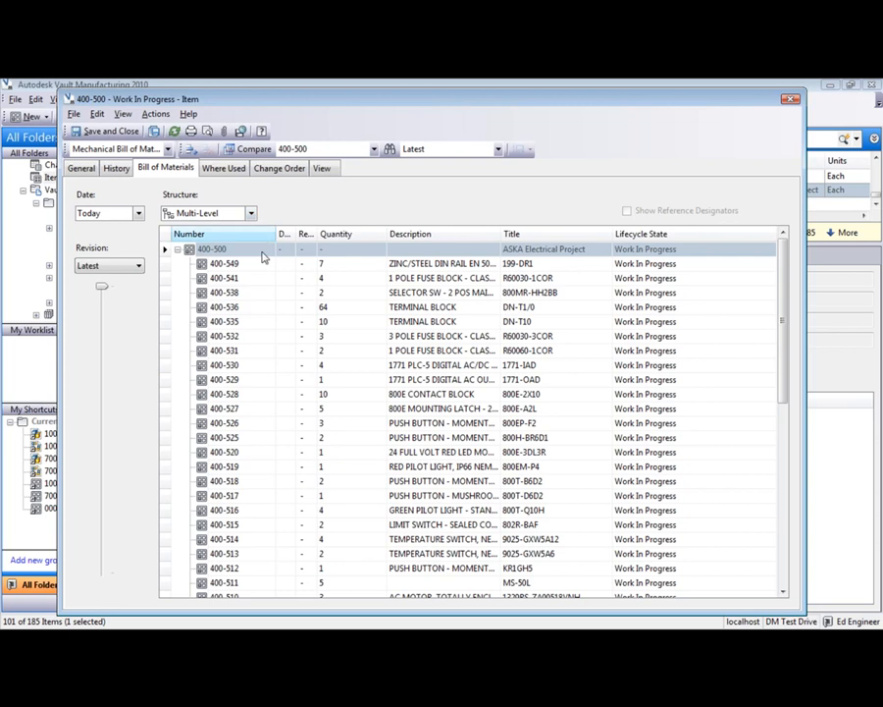
{"action": "left_click", "coordinate": [335, 262]}
{"action": "type", "text": "7"}
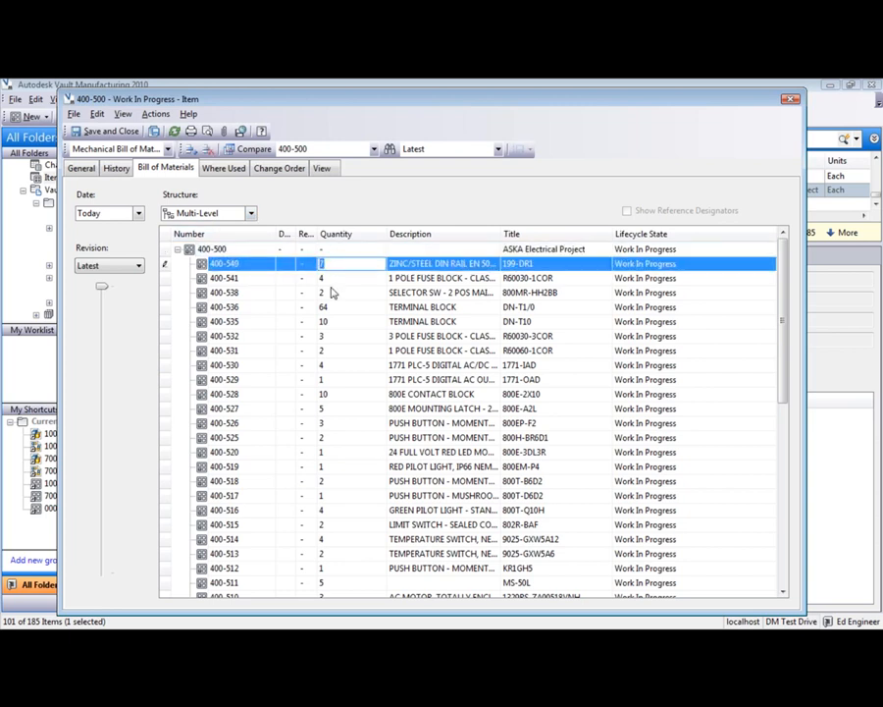
{"action": "left_click", "coordinate": [328, 306]}
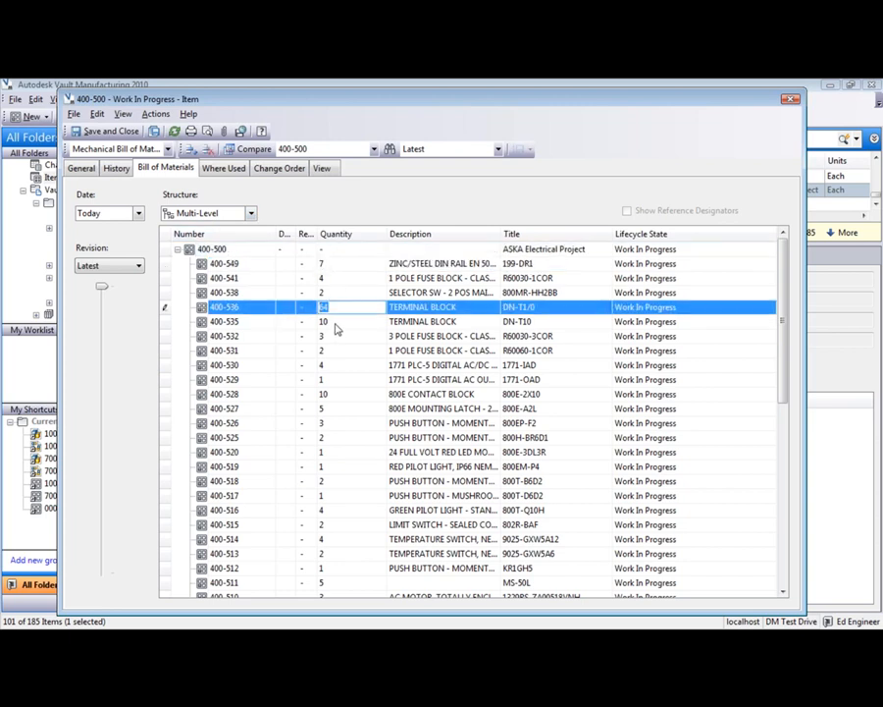
{"action": "left_click", "coordinate": [335, 321]}
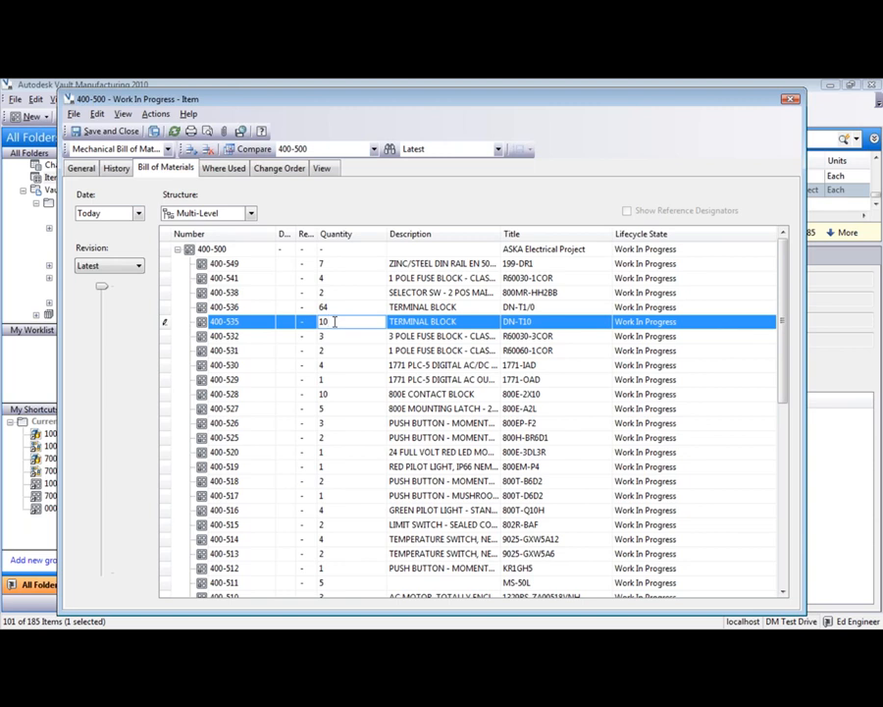
{"action": "left_click_drag", "start_coordinate": [331, 321], "coordinate": [318, 324]}
{"action": "left_click", "coordinate": [262, 309]}
{"action": "right_click", "coordinate": [260, 310]}
{"action": "mouse_move", "coordinate": [397, 347]}
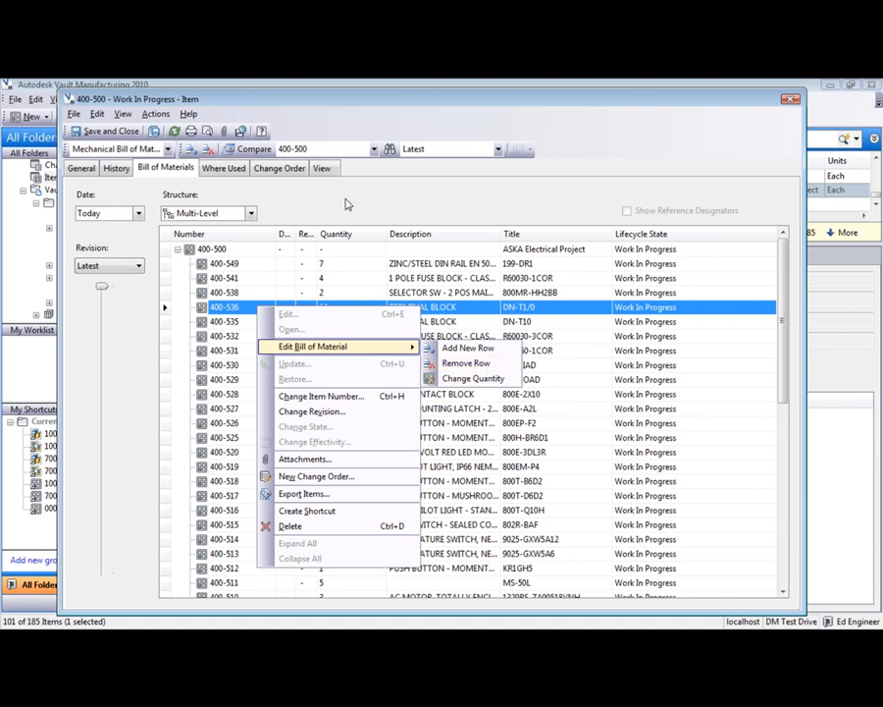
{"action": "left_click", "coordinate": [344, 198]}
- Switch the bill of materials to the Electrical Bill of Materials view
{"action": "left_click", "coordinate": [167, 148]}
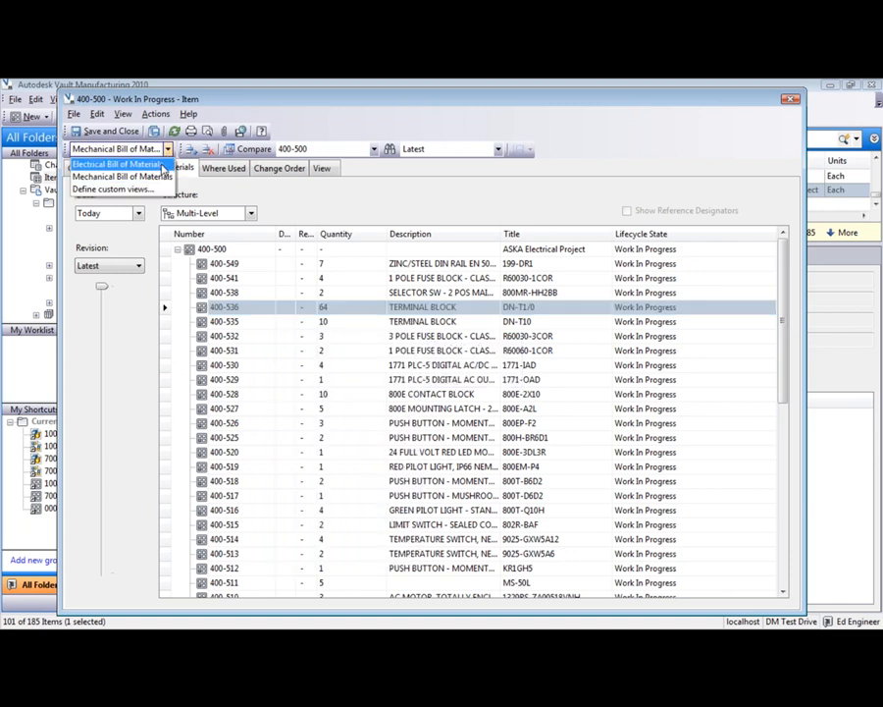
{"action": "left_click", "coordinate": [112, 164]}
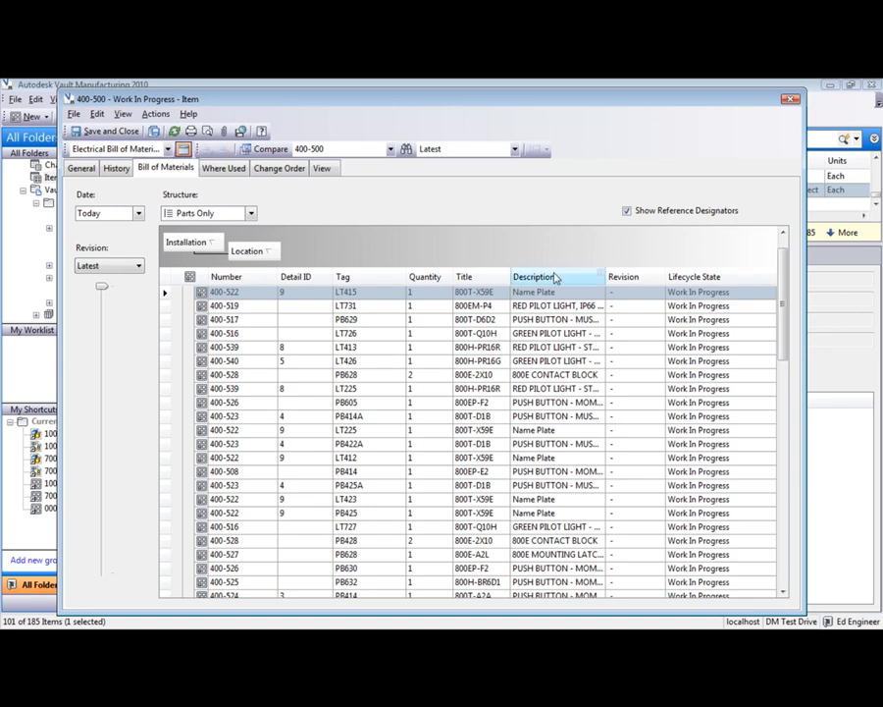
{"action": "left_click_drag", "start_coordinate": [784, 293], "coordinate": [783, 266]}
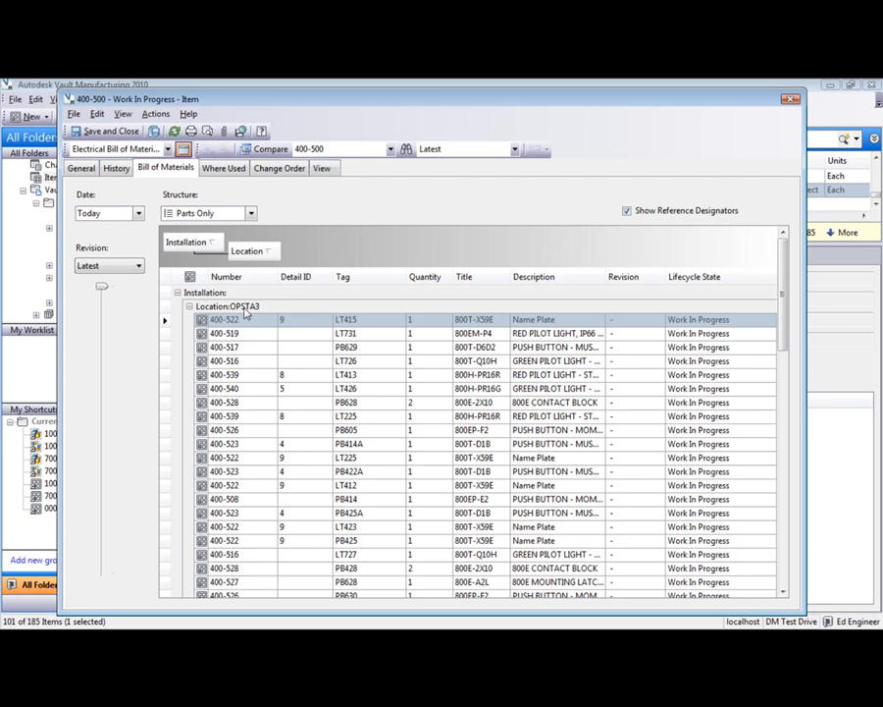
- Collapse the OPSTA3 location group and inspect the parts in the MCAB5 location group
{"action": "left_click", "coordinate": [189, 307]}
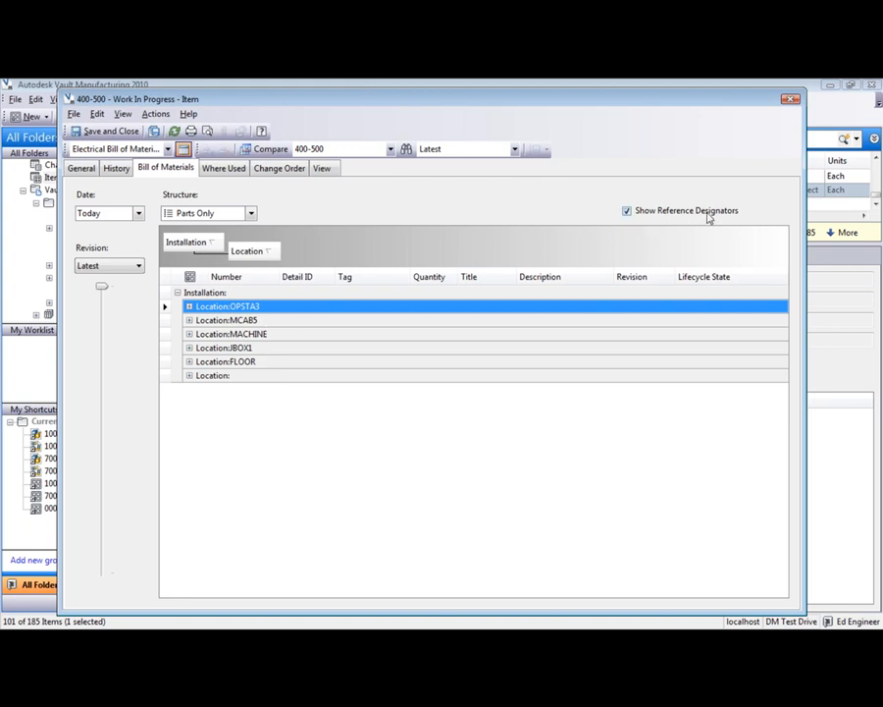
{"action": "left_click", "coordinate": [190, 319]}
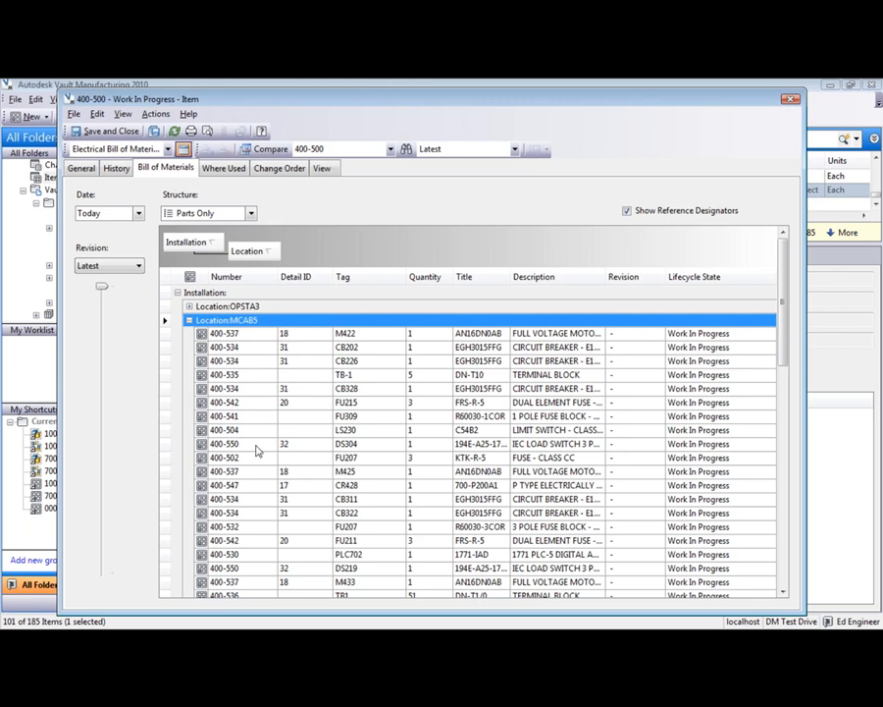
{"action": "left_click", "coordinate": [189, 321]}
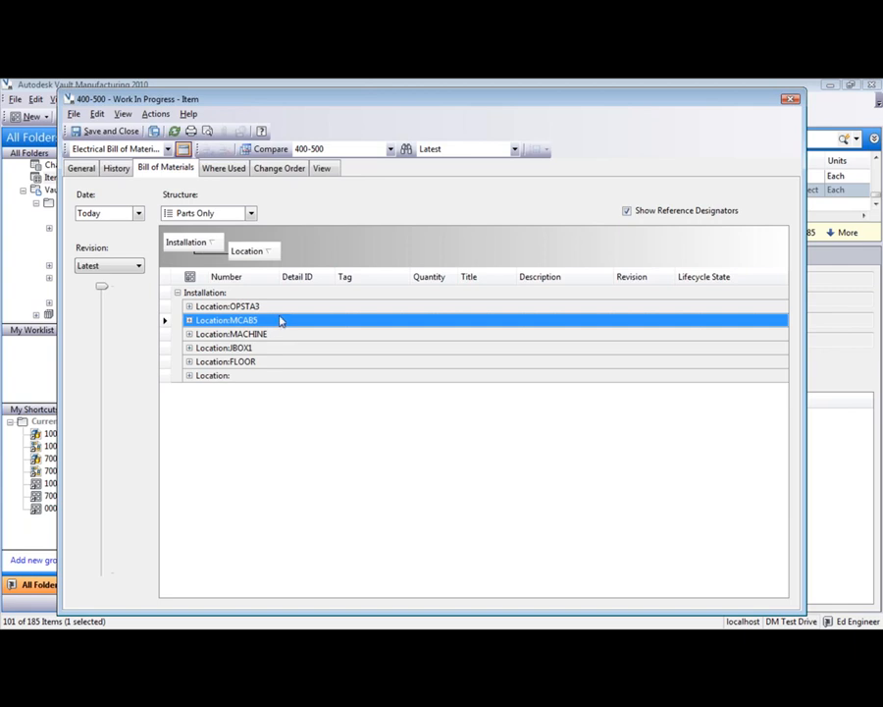
- Review the print preview of the electrical bill of materials and close it
{"action": "left_click", "coordinate": [207, 130]}
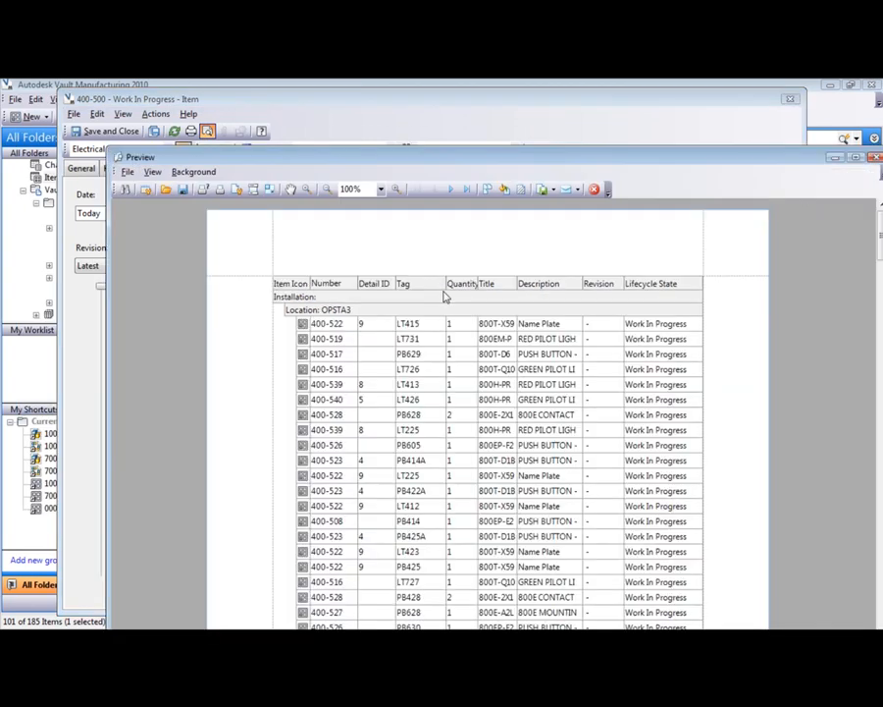
{"action": "left_click_drag", "start_coordinate": [108, 150], "coordinate": [199, 247]}
{"action": "left_click_drag", "start_coordinate": [319, 255], "coordinate": [207, 126]}
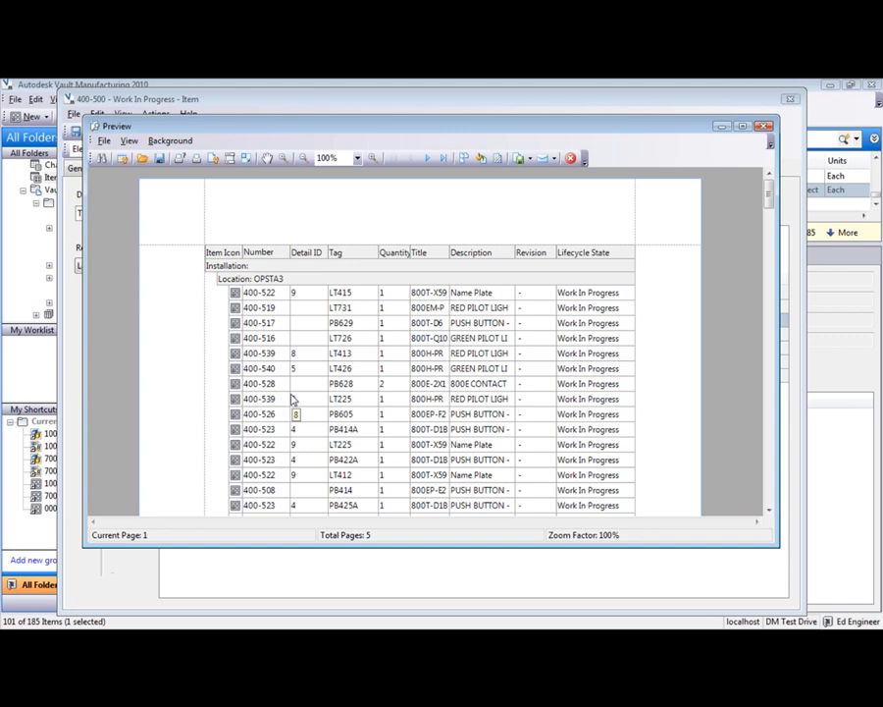
{"action": "left_click", "coordinate": [767, 128]}
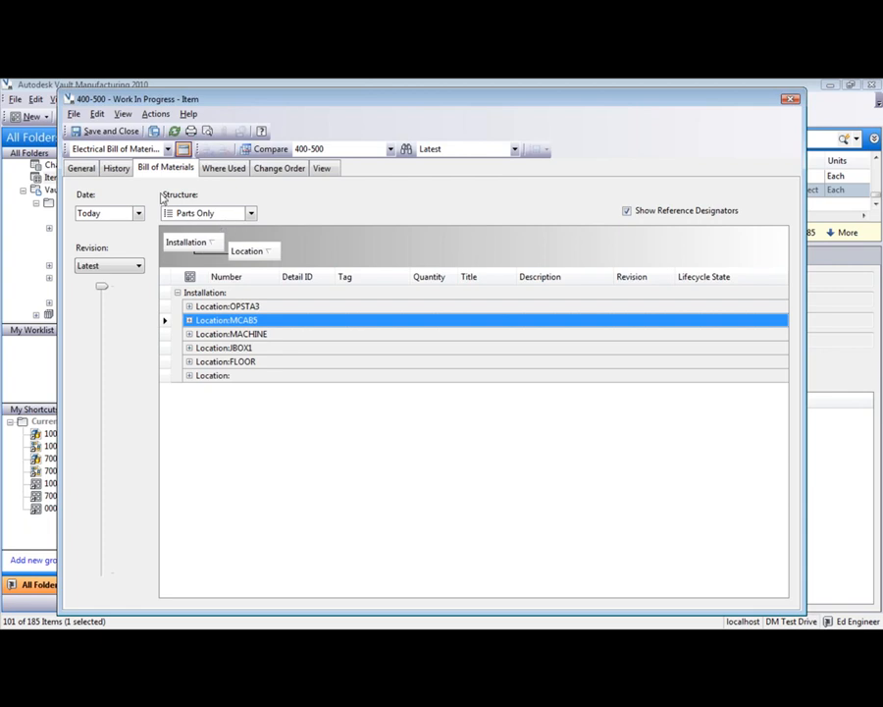
- Save and close the electrical project item and search the Item Master for 000
{"action": "left_click", "coordinate": [111, 132]}
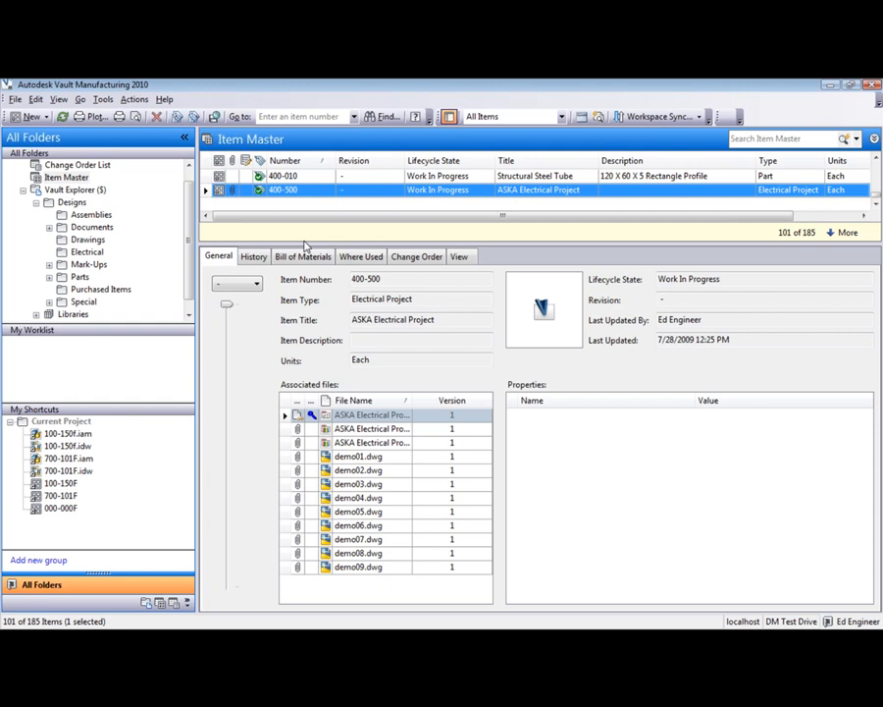
{"action": "left_click", "coordinate": [743, 140]}
{"action": "type", "text": "000"}
{"action": "key", "text": "Return"}
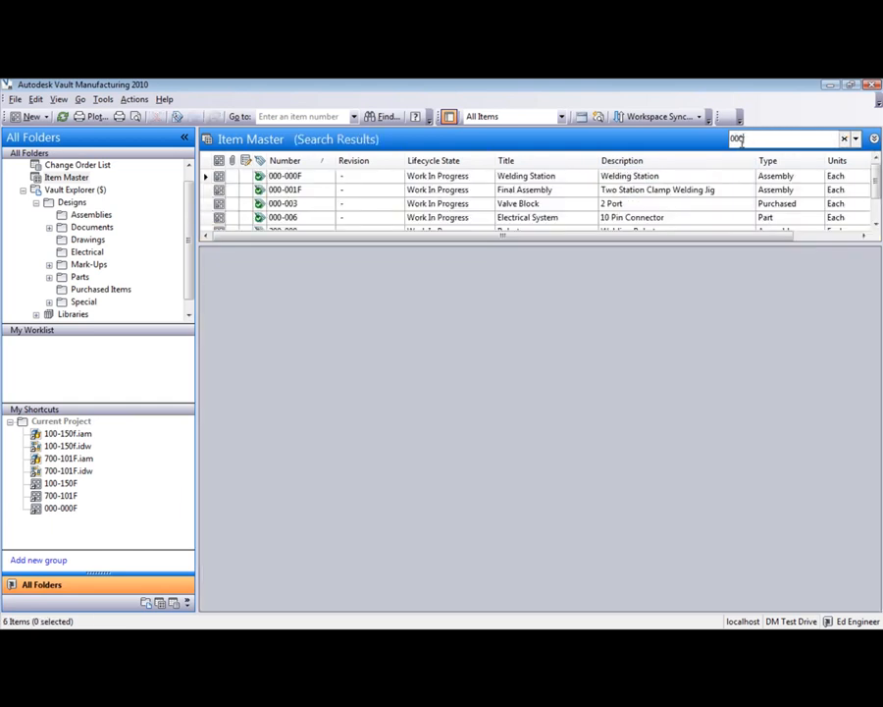
- Open the Welding Station item 000-000F for editing and show its bill of materials
{"action": "left_click", "coordinate": [300, 179]}
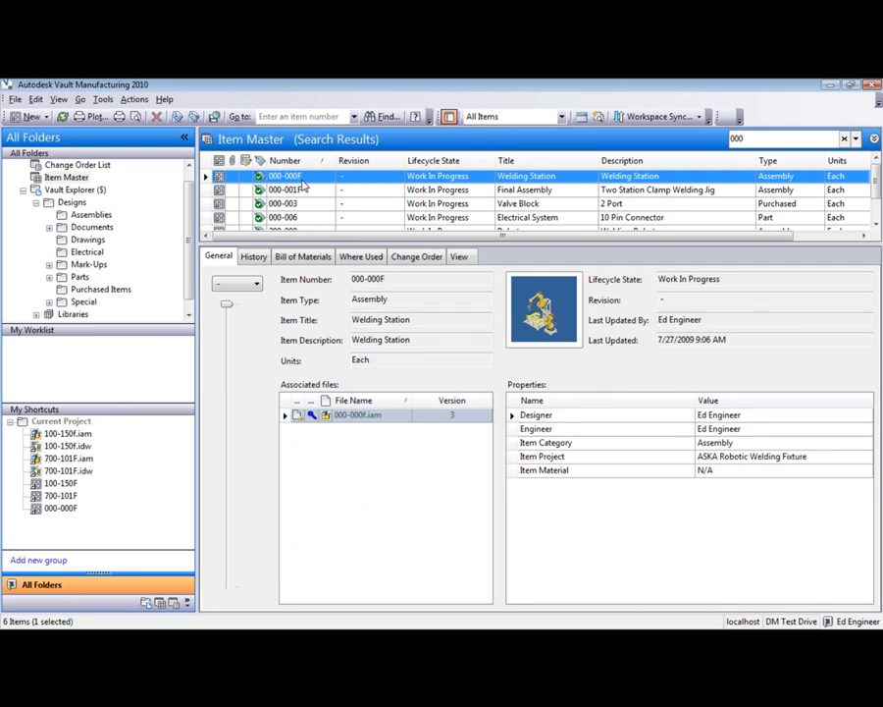
{"action": "right_click", "coordinate": [465, 181]}
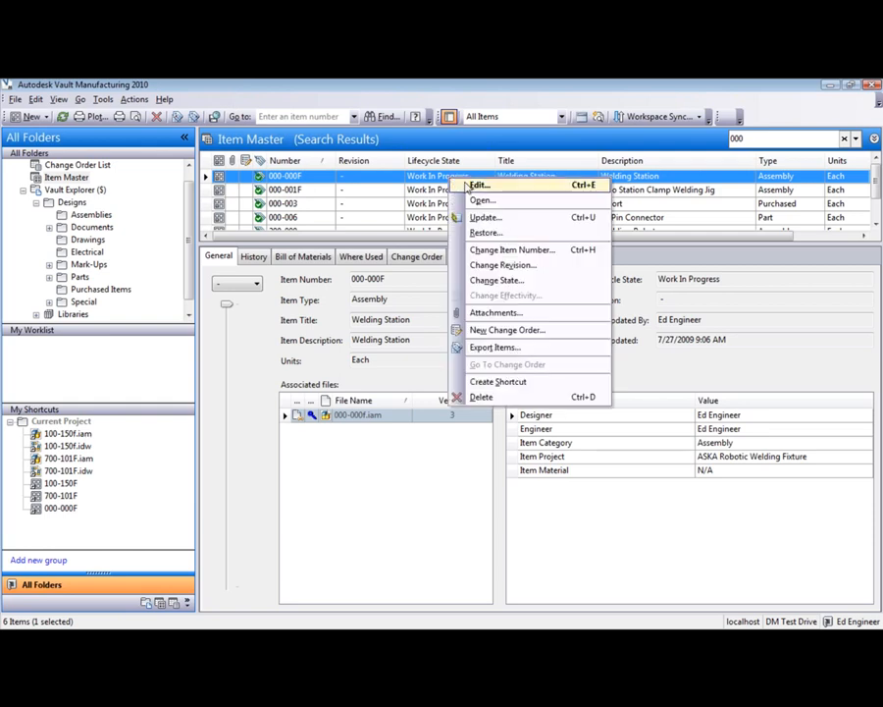
{"action": "left_click", "coordinate": [477, 186]}
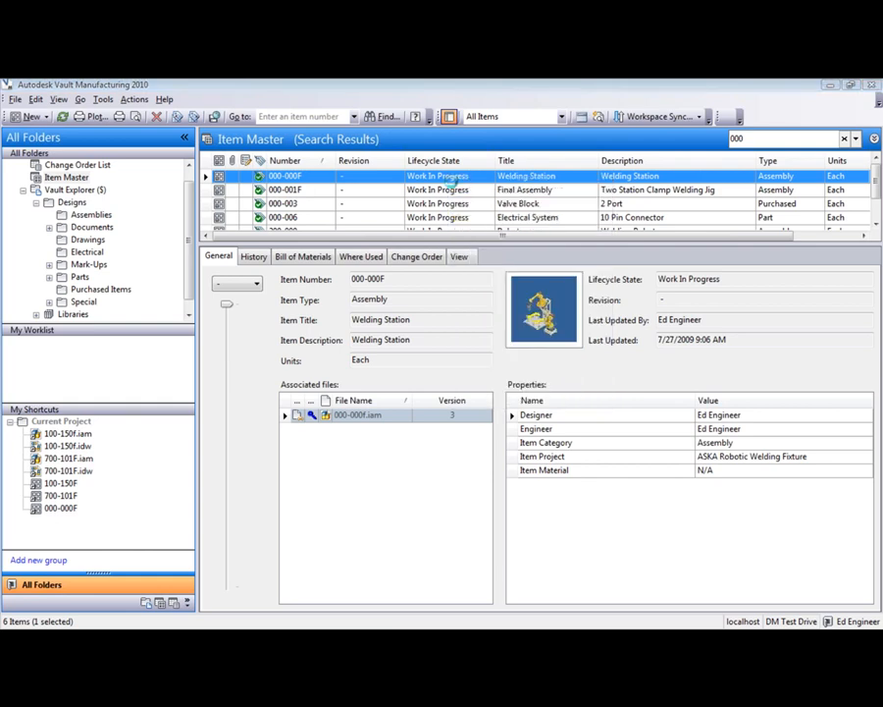
{"action": "left_click", "coordinate": [163, 168]}
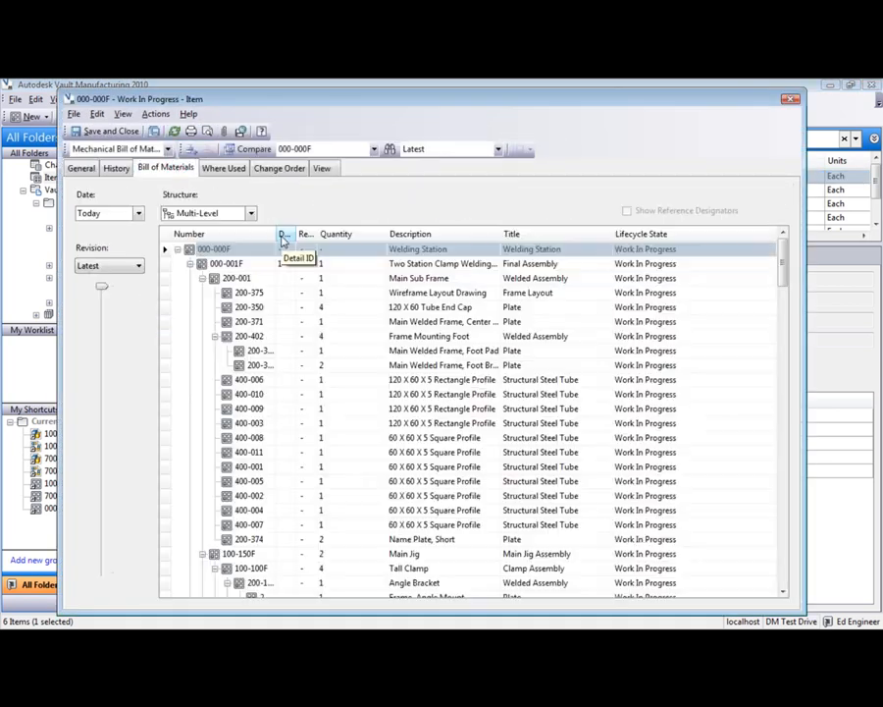
- Collapse the whole 000-000F bill of materials and expand only its first level
{"action": "left_click", "coordinate": [228, 251]}
{"action": "right_click", "coordinate": [232, 257]}
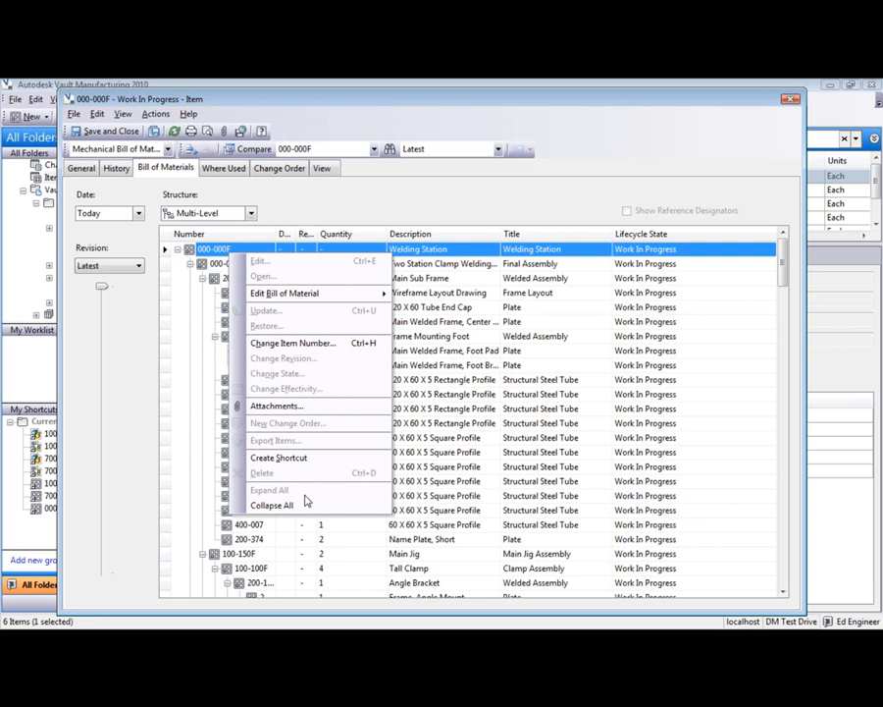
{"action": "left_click", "coordinate": [272, 502]}
{"action": "left_click", "coordinate": [177, 250]}
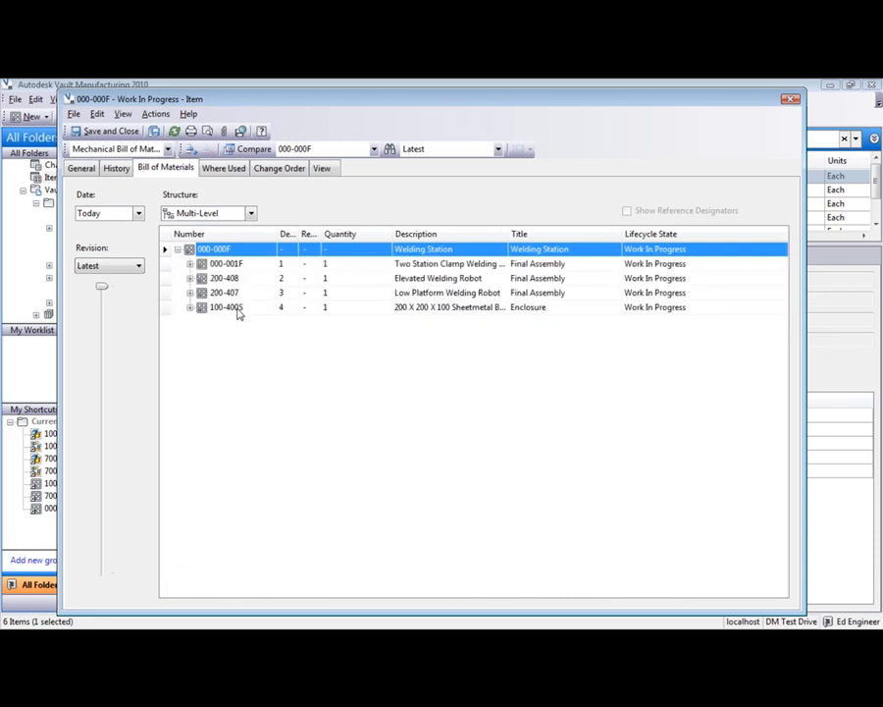
- Add item 400-500, the ASKA Electrical Project, as a new row under 000-000F in the bill of materials
{"action": "right_click", "coordinate": [235, 252]}
{"action": "mouse_move", "coordinate": [352, 291]}
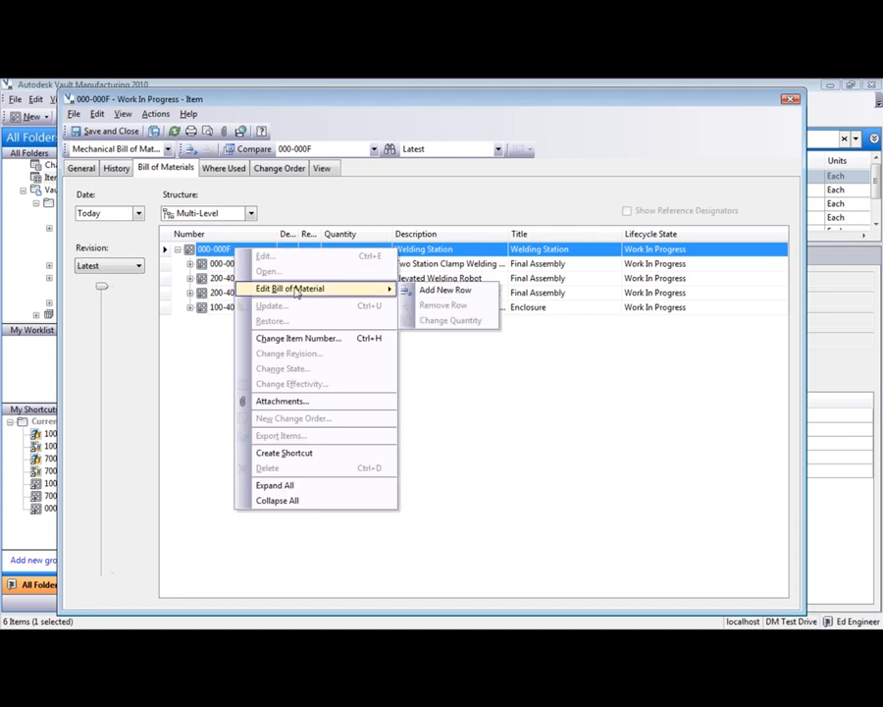
{"action": "left_click", "coordinate": [427, 294]}
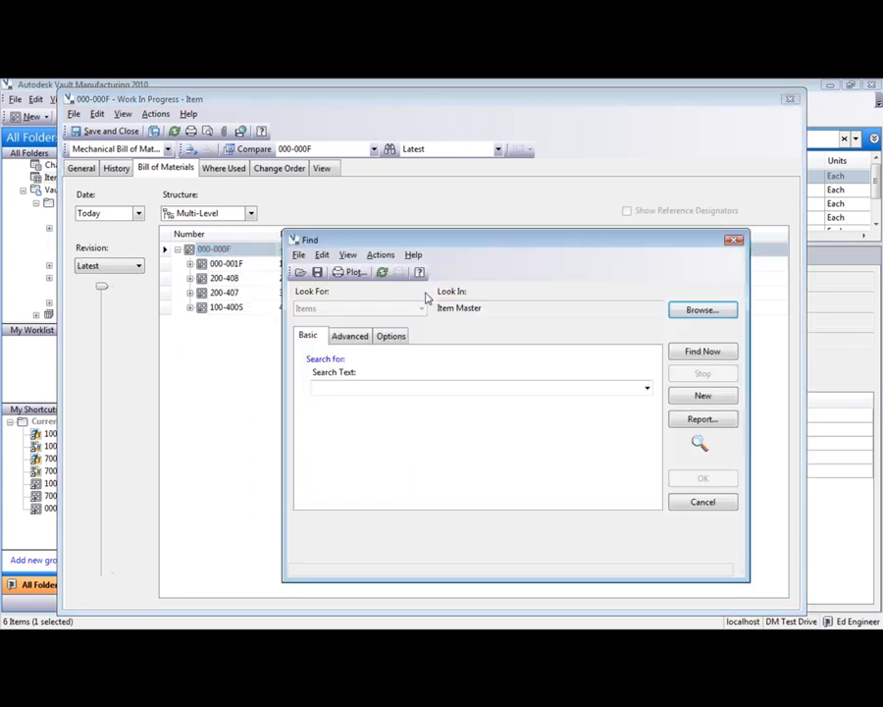
{"action": "left_click_drag", "start_coordinate": [449, 245], "coordinate": [351, 201]}
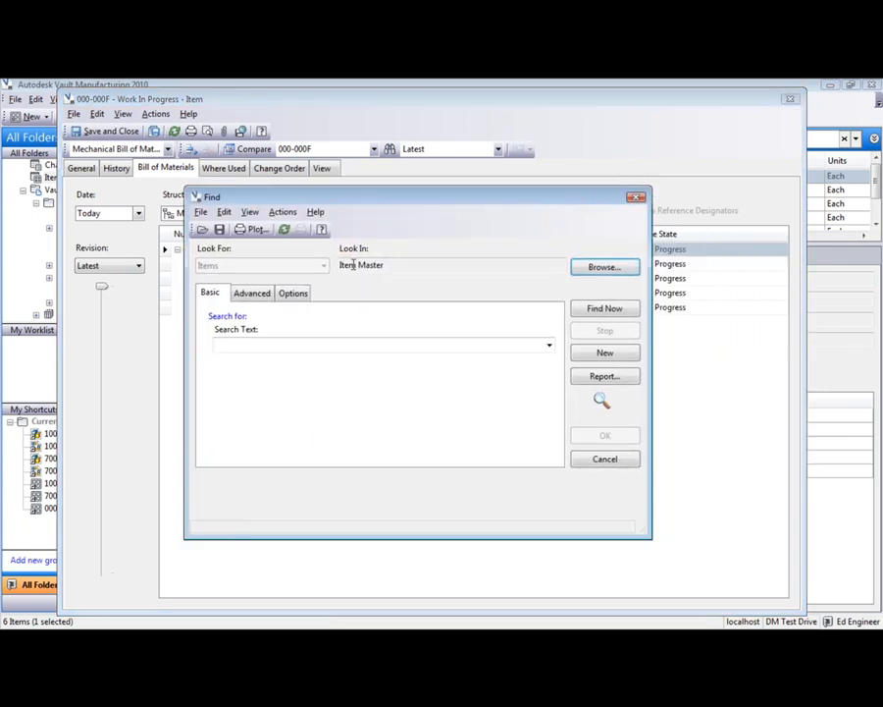
{"action": "left_click", "coordinate": [298, 344]}
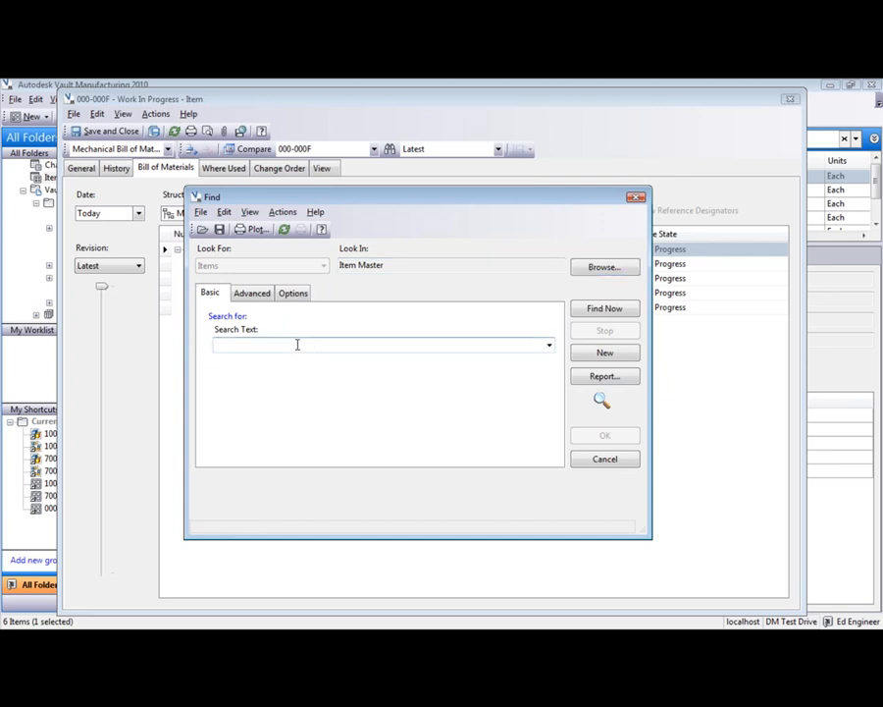
{"action": "type", "text": "400-500"}
{"action": "key", "text": "Return"}
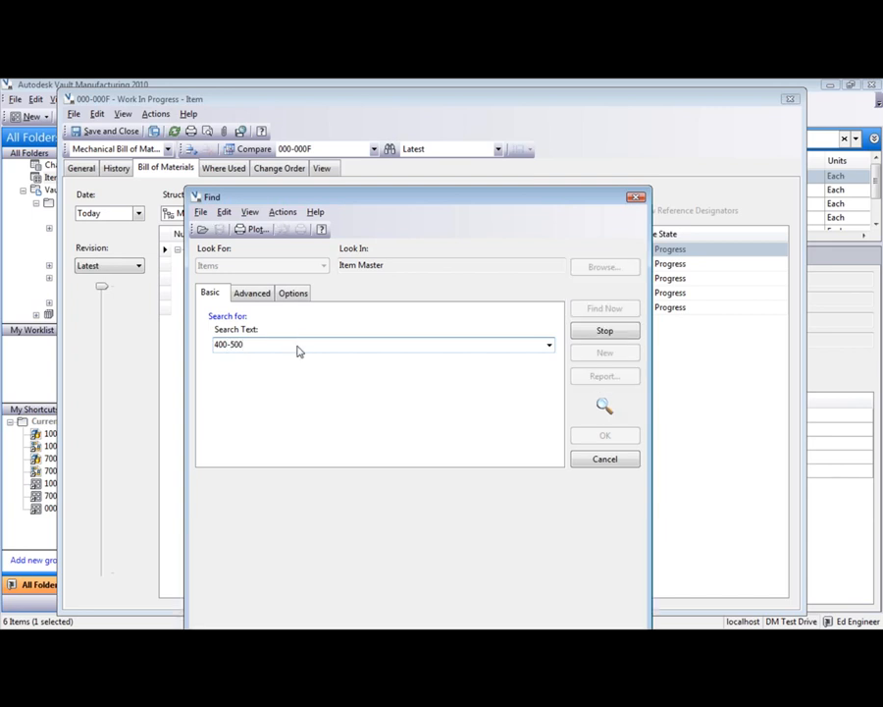
{"action": "left_click", "coordinate": [302, 501]}
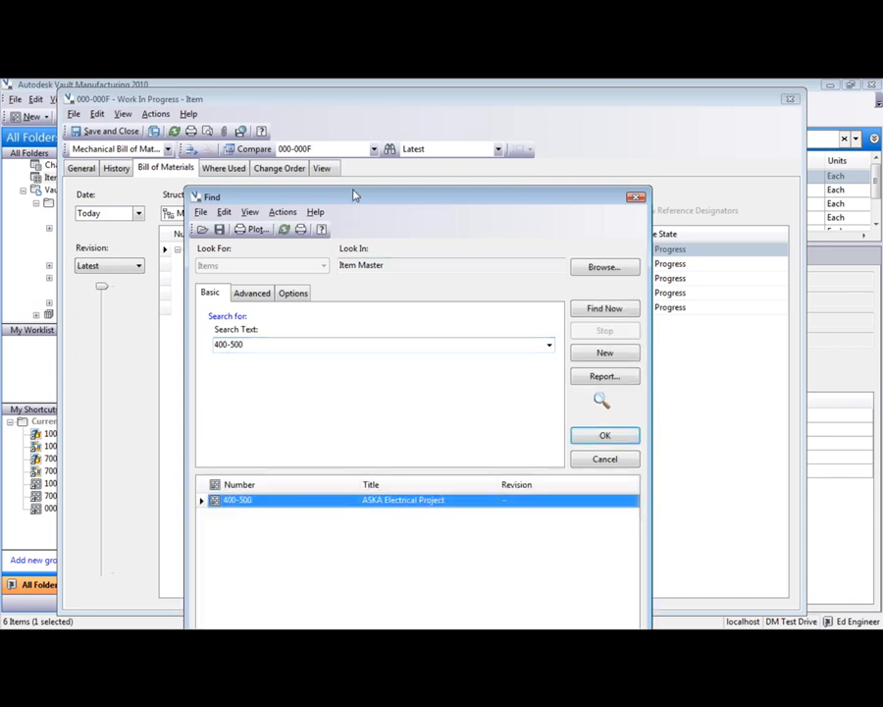
{"action": "left_click_drag", "start_coordinate": [355, 197], "coordinate": [325, 114]}
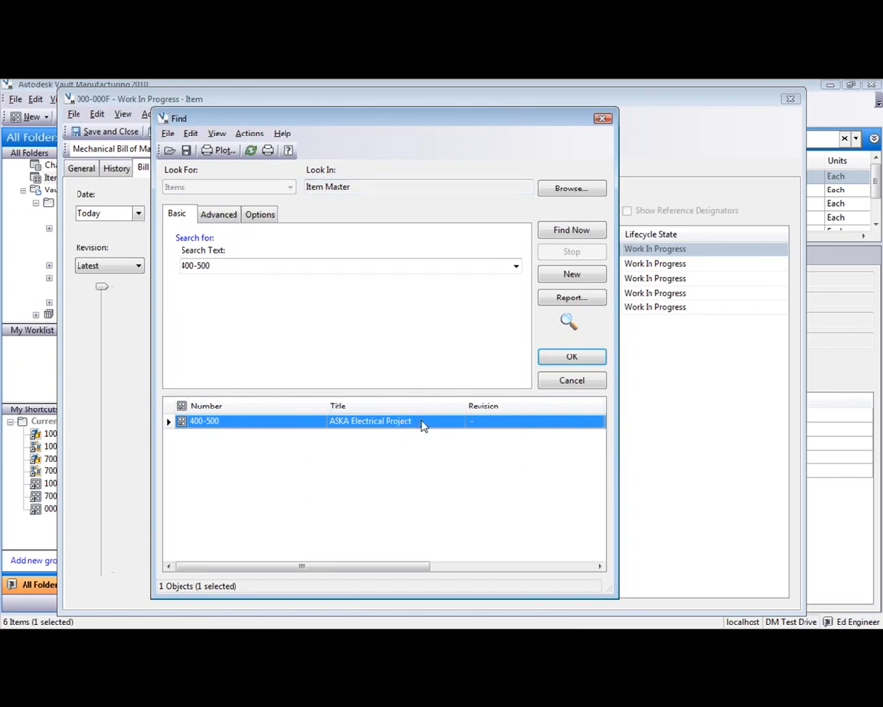
{"action": "left_click", "coordinate": [589, 358]}
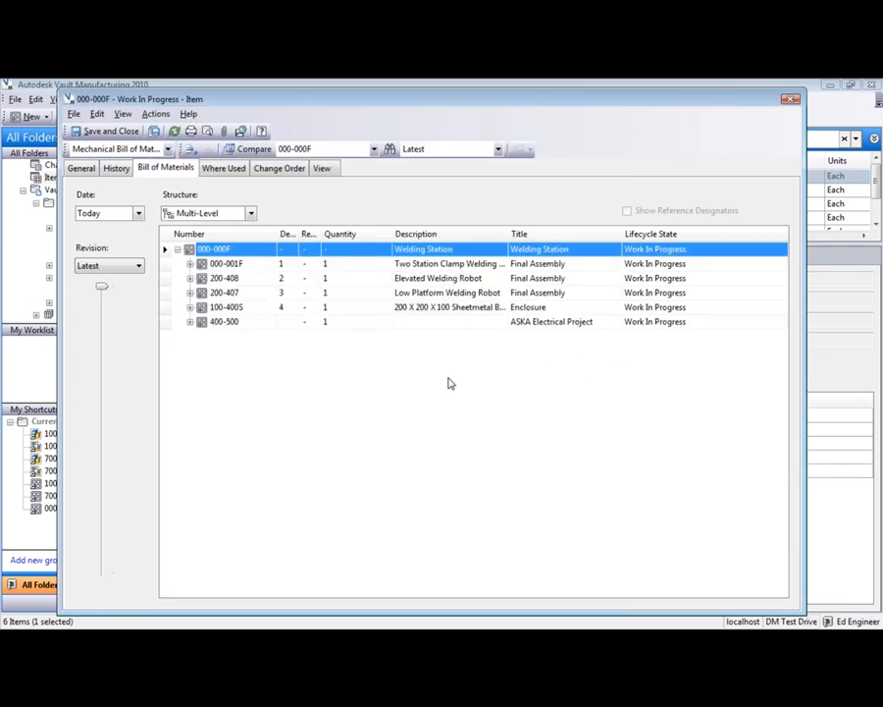
- Expand the 400-500 row, examine its electrical parts through the end of the list, and collapse it again
{"action": "left_click", "coordinate": [189, 322]}
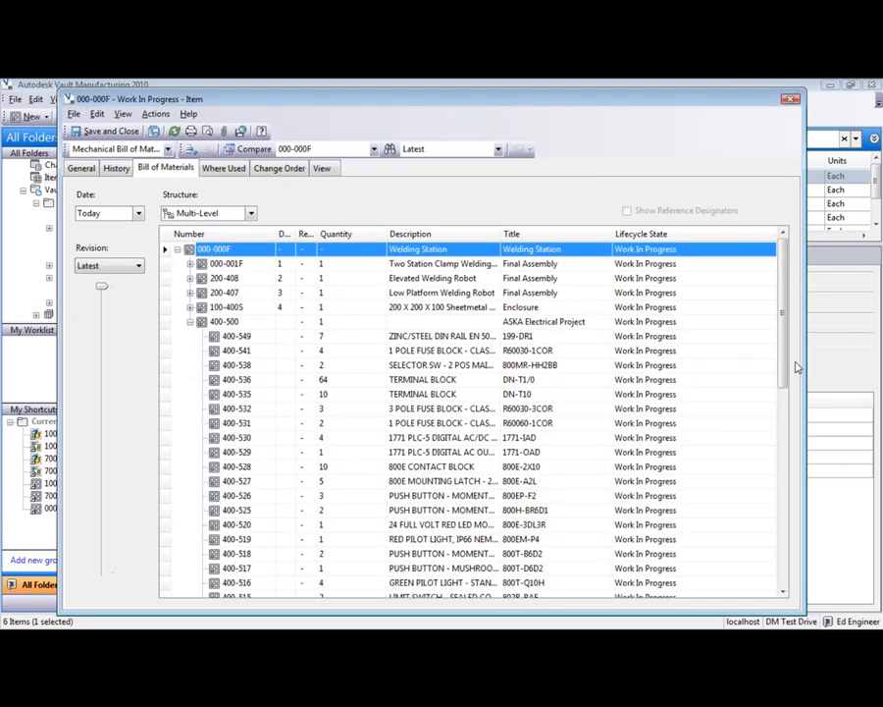
{"action": "left_click_drag", "start_coordinate": [785, 357], "coordinate": [805, 562]}
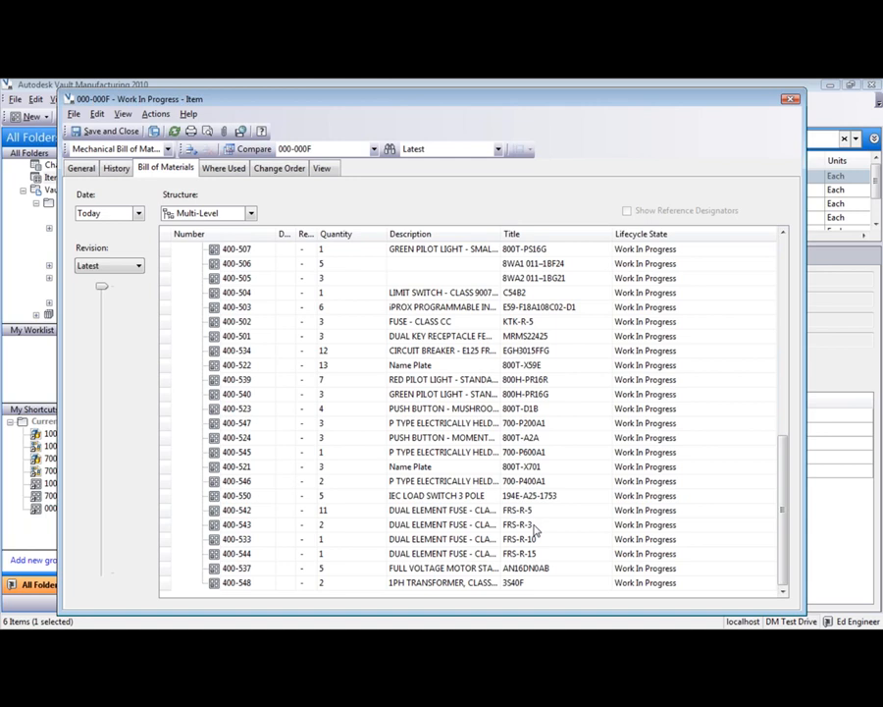
{"action": "left_click", "coordinate": [785, 260]}
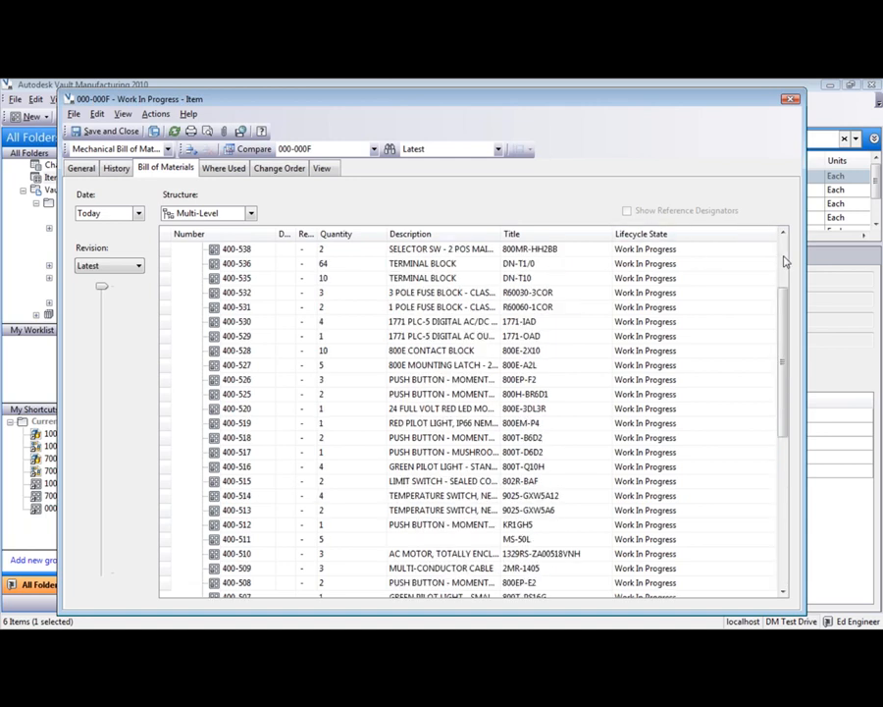
{"action": "left_click", "coordinate": [785, 260]}
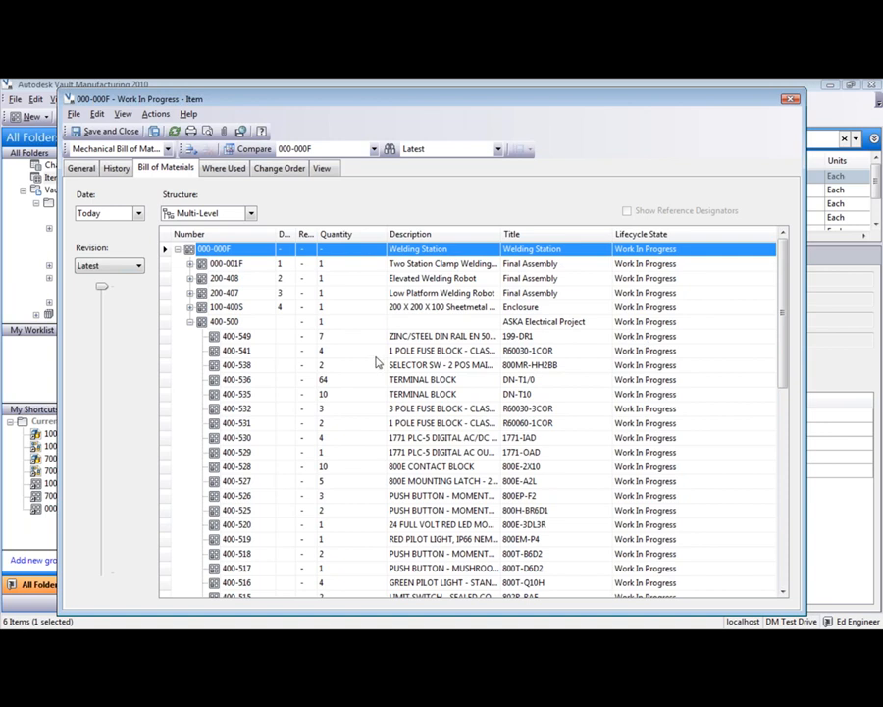
{"action": "left_click", "coordinate": [191, 322]}
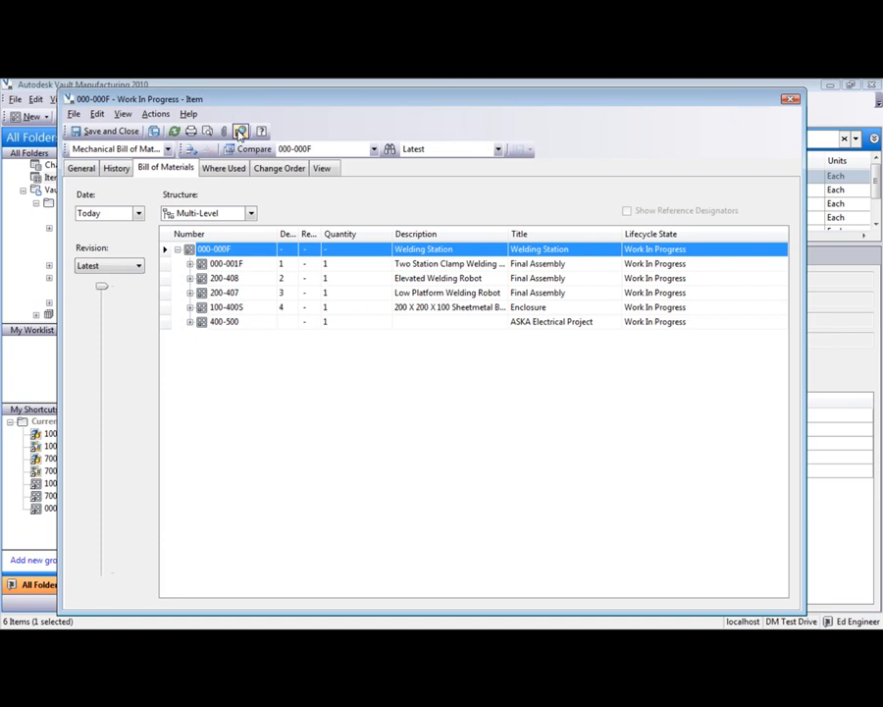
- Start a Pack and Go of item 000-000F, widen the file name column, and set the package type to DWF Package
{"action": "left_click", "coordinate": [241, 134]}
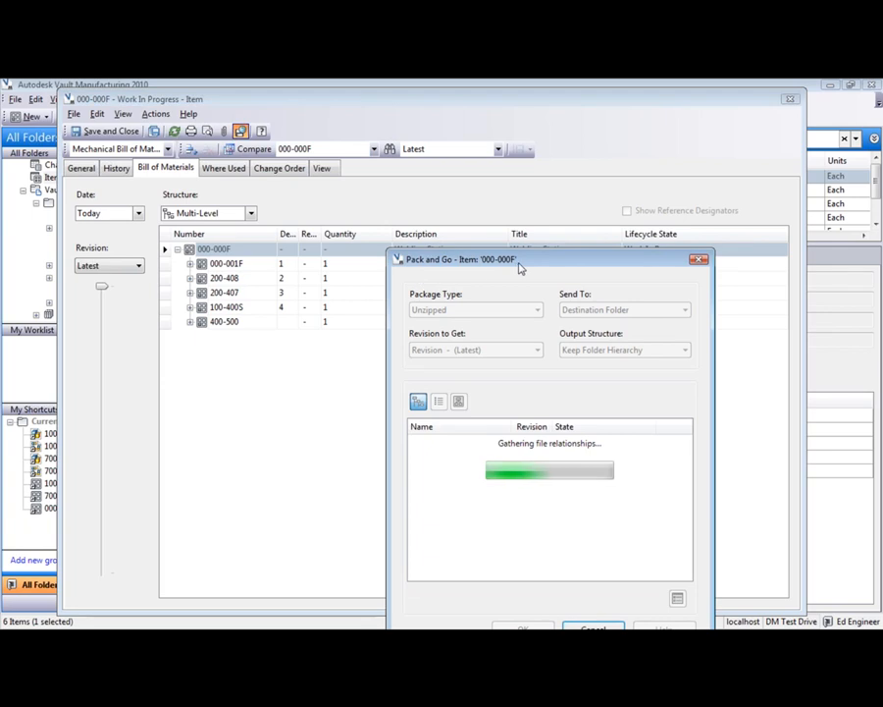
{"action": "left_click_drag", "start_coordinate": [526, 257], "coordinate": [385, 156]}
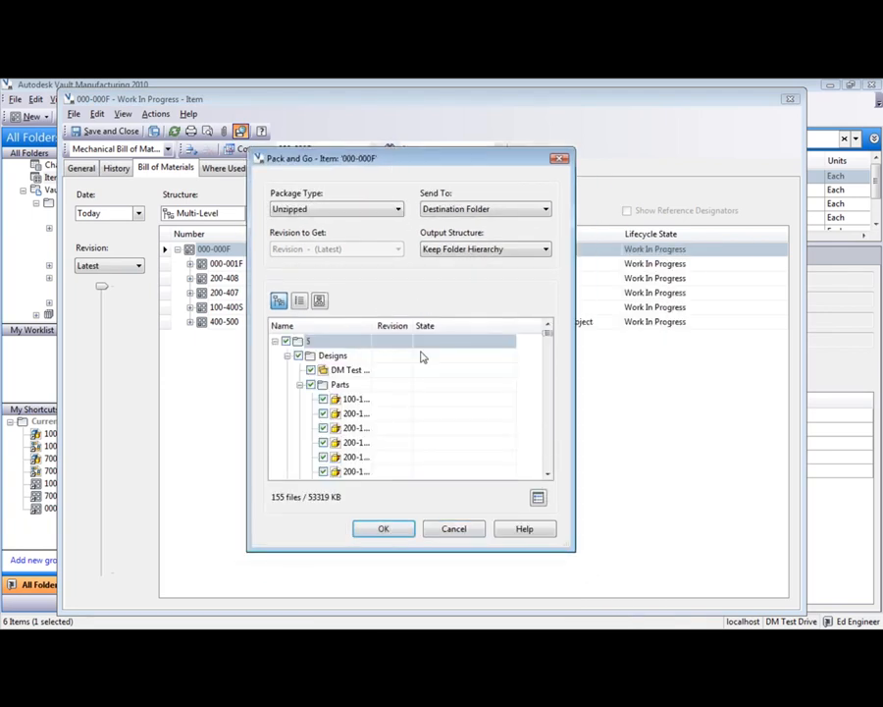
{"action": "left_click", "coordinate": [378, 337]}
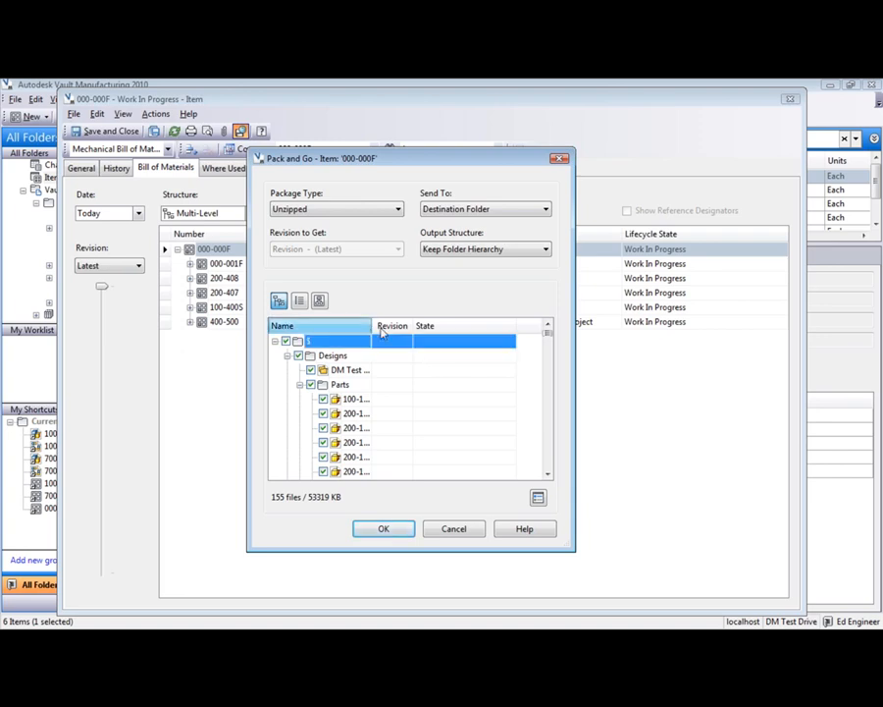
{"action": "left_click_drag", "start_coordinate": [371, 325], "coordinate": [432, 325]}
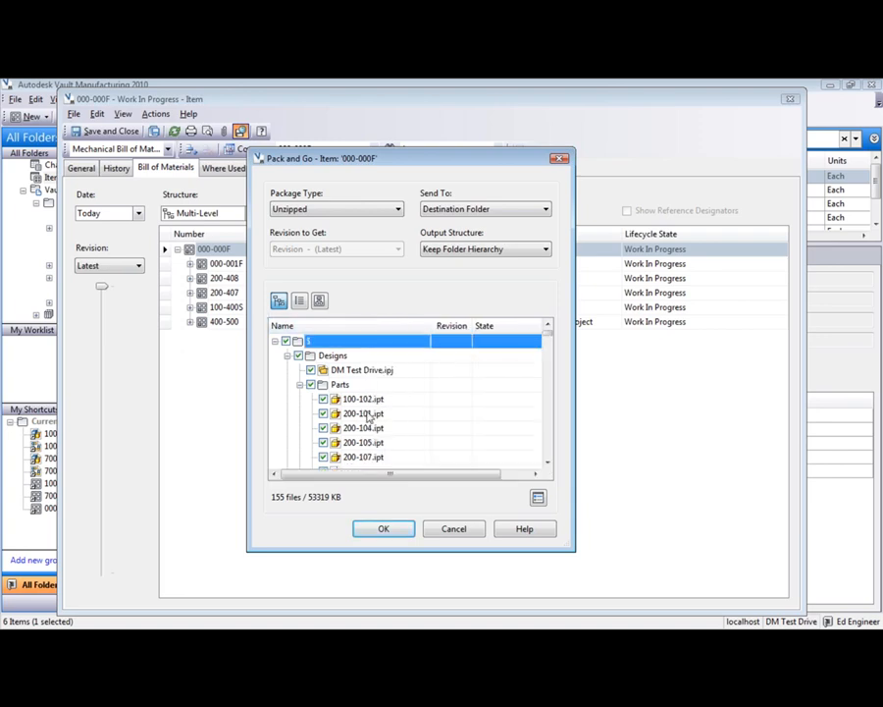
{"action": "left_click", "coordinate": [336, 210]}
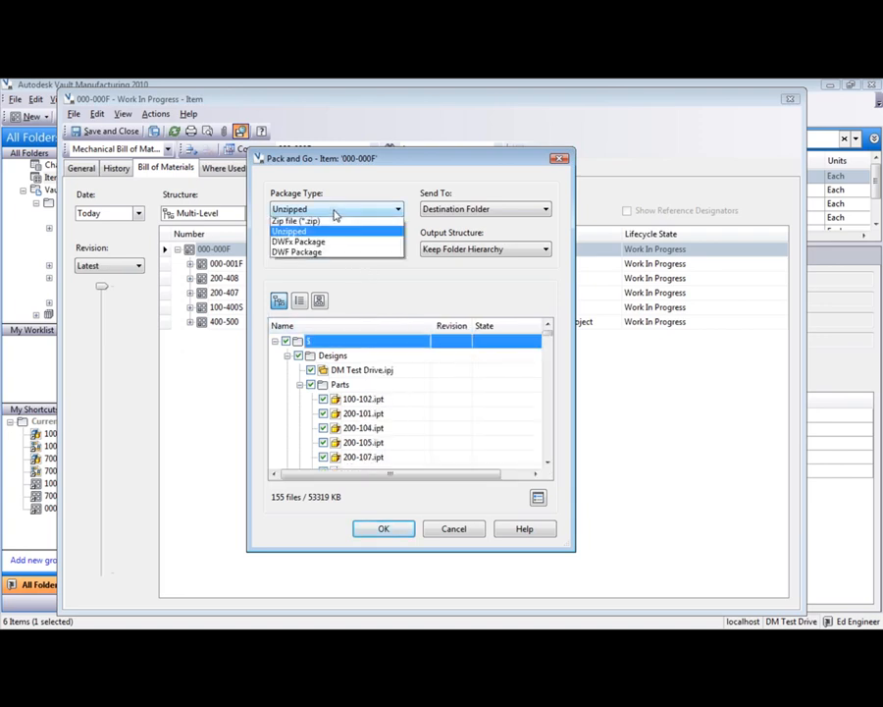
{"action": "left_click", "coordinate": [334, 254]}
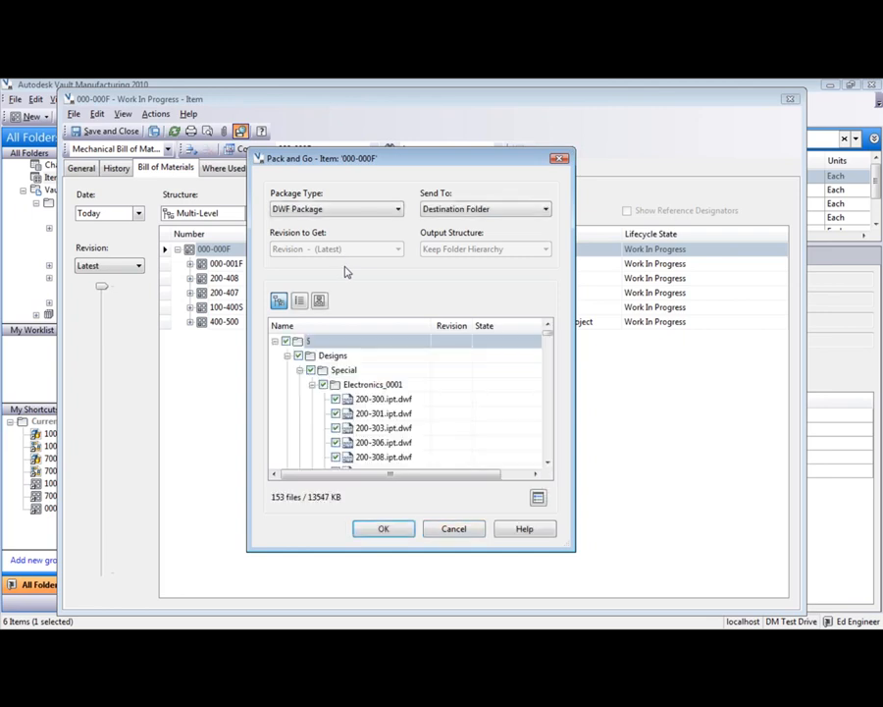
- Collapse the package's folder tree to the Designs subfolders and exclude Special, Assemblies, Parts and Purchased Items
{"action": "right_click", "coordinate": [310, 339]}
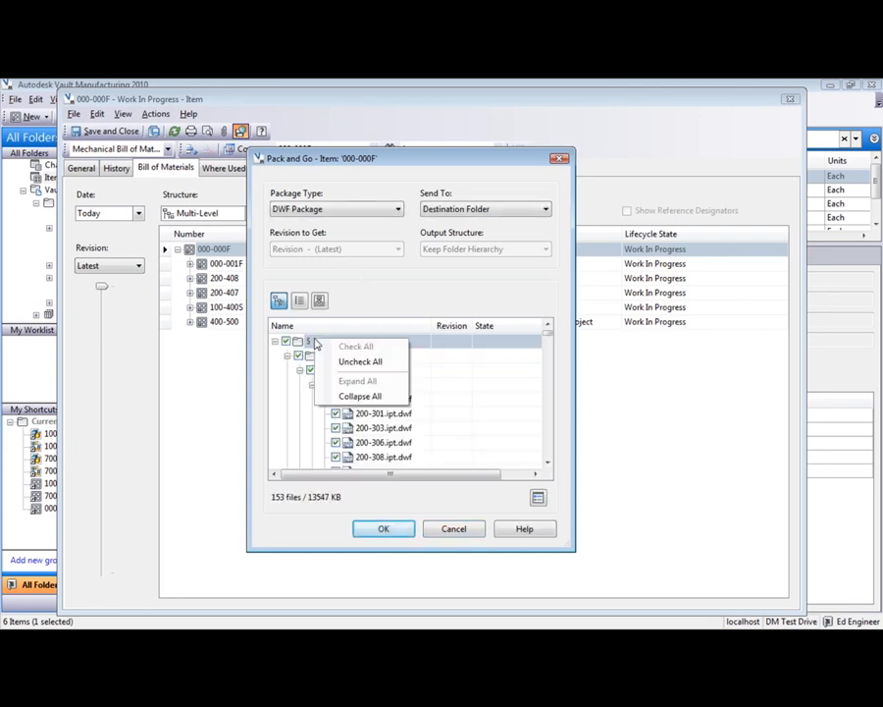
{"action": "left_click", "coordinate": [361, 397]}
{"action": "left_click", "coordinate": [275, 341]}
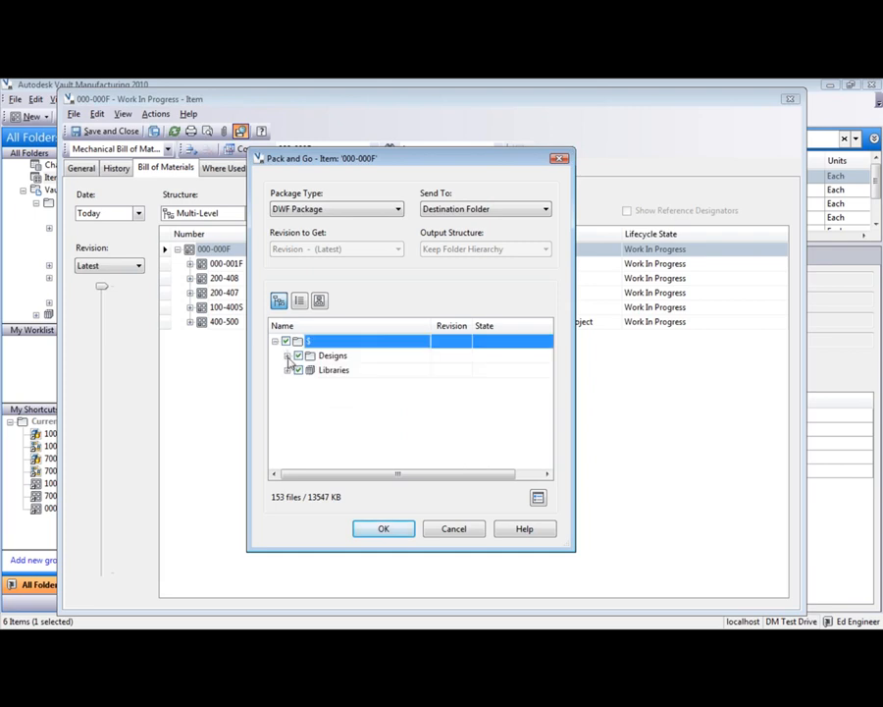
{"action": "left_click", "coordinate": [287, 355]}
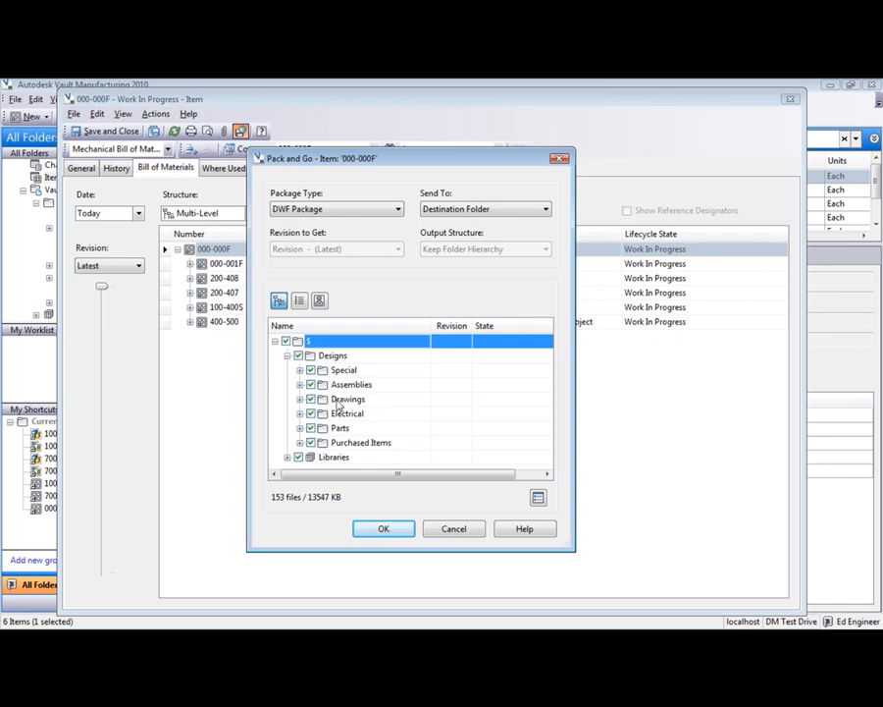
{"action": "left_click", "coordinate": [348, 399]}
{"action": "left_click", "coordinate": [351, 414]}
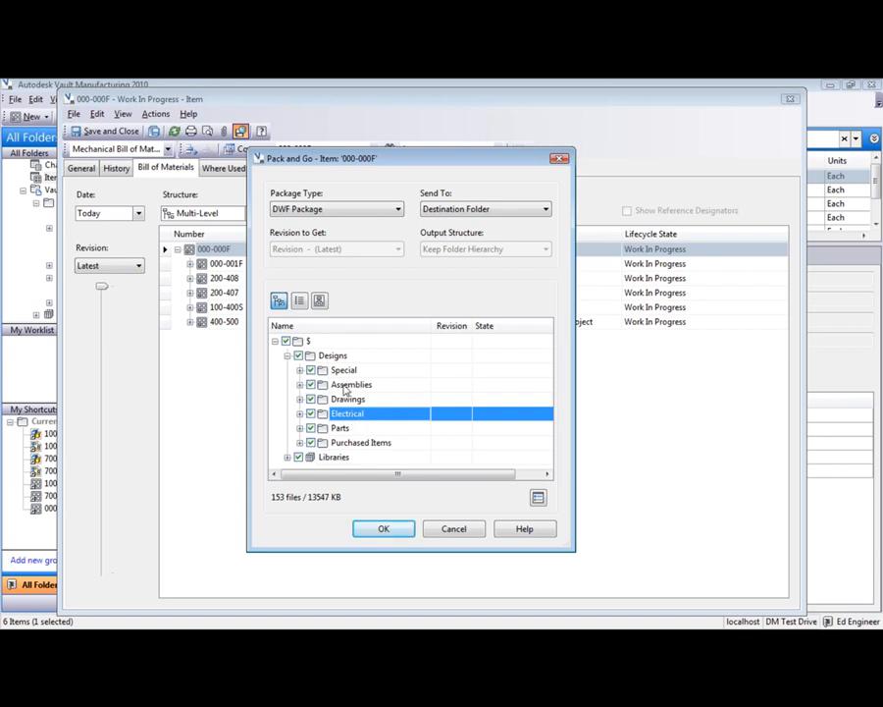
{"action": "left_click", "coordinate": [311, 384]}
{"action": "left_click", "coordinate": [312, 369]}
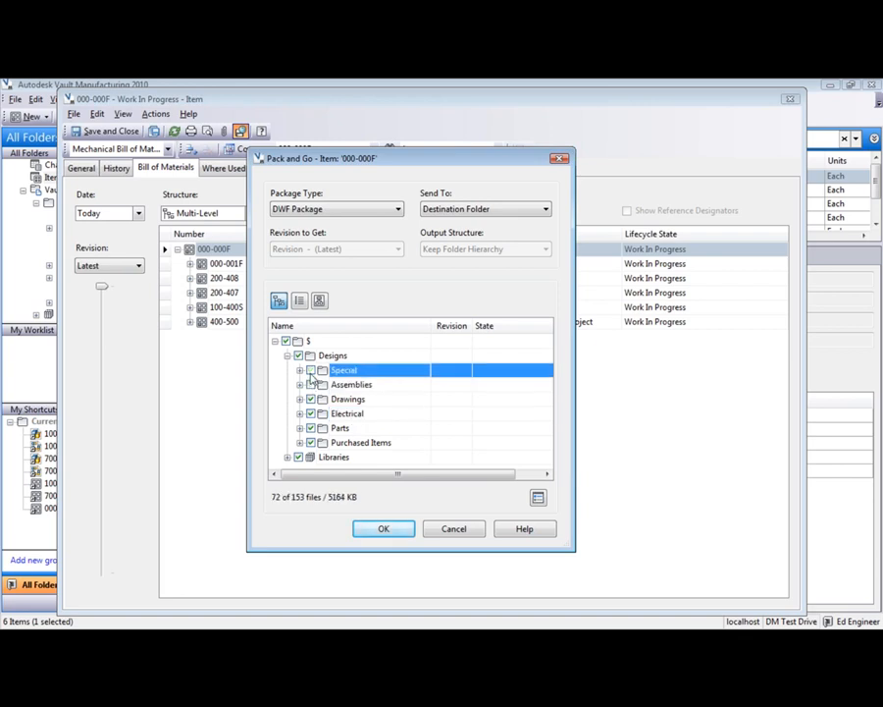
{"action": "left_click", "coordinate": [311, 428]}
{"action": "left_click", "coordinate": [312, 443]}
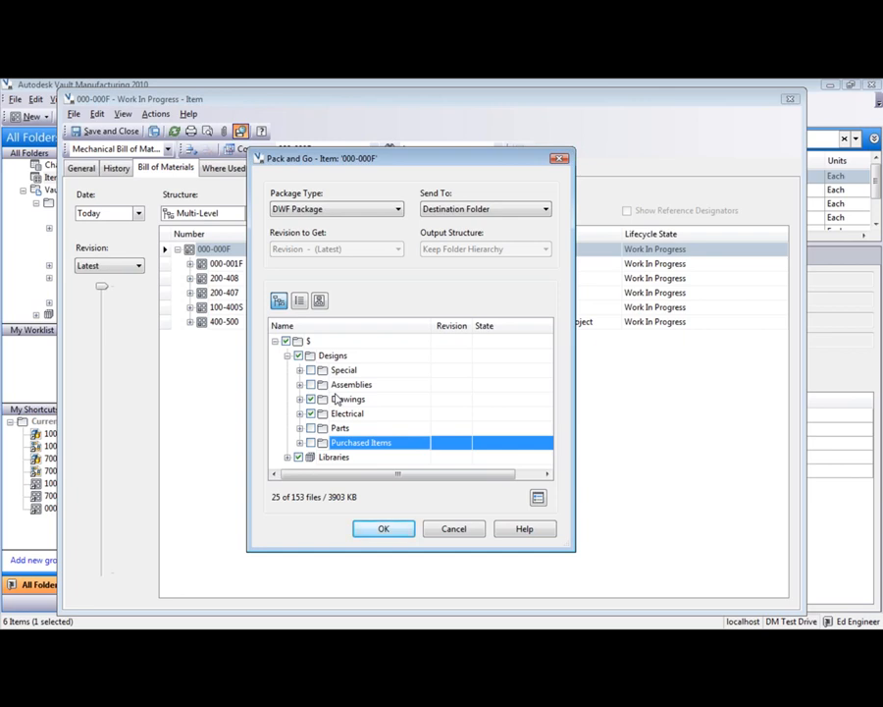
- Set the package to be sent to Mail Recipient and cancel the Pack and Go
{"action": "left_click", "coordinate": [485, 209]}
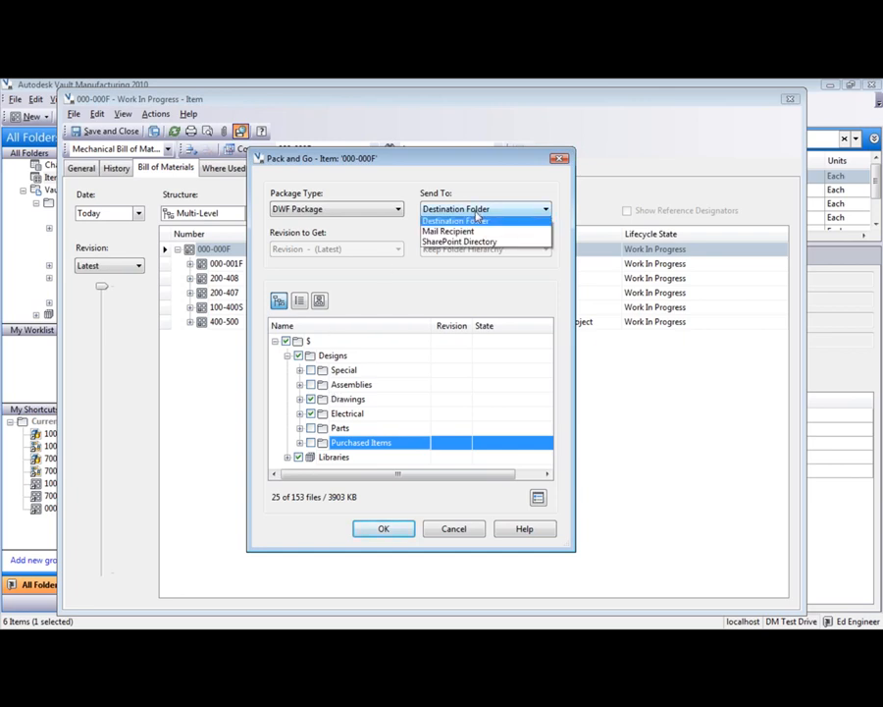
{"action": "left_click", "coordinate": [462, 232]}
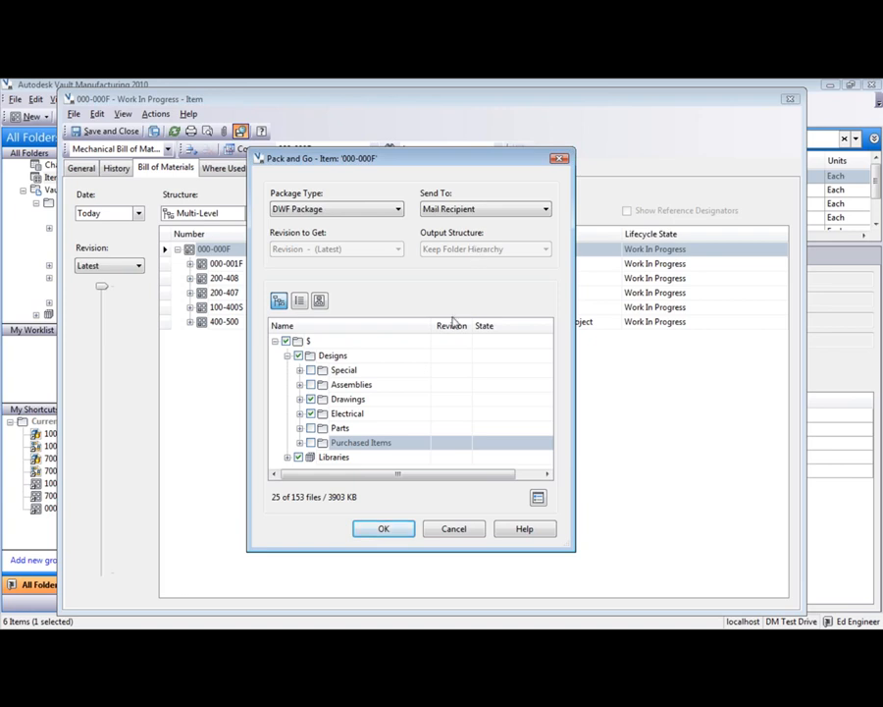
{"action": "left_click", "coordinate": [452, 529]}
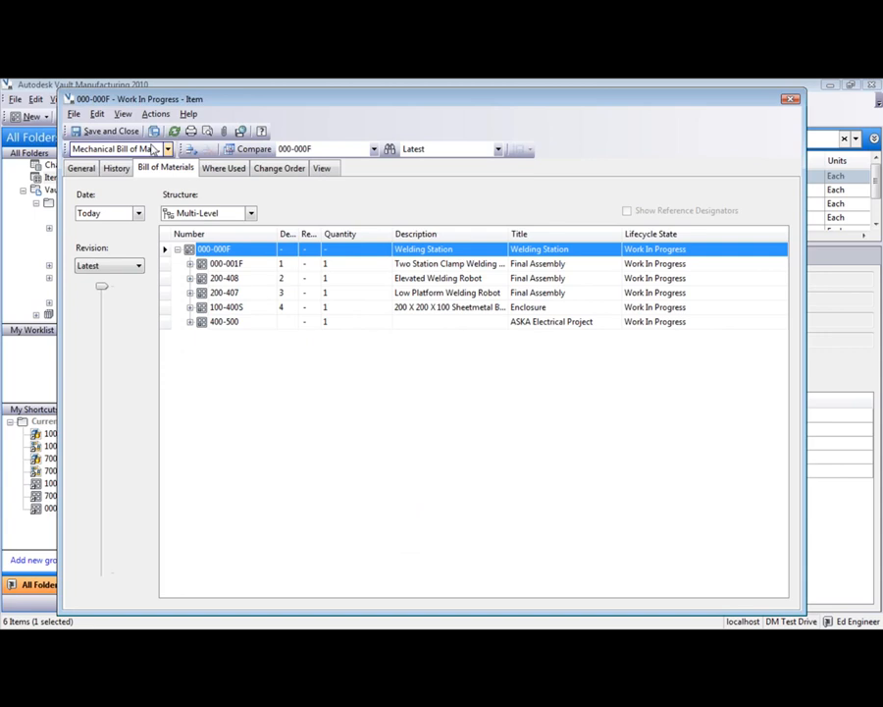
- Start exporting the bill of materials as an xls file, cancel the export, and save and close item 000-000F
{"action": "left_click", "coordinate": [154, 132]}
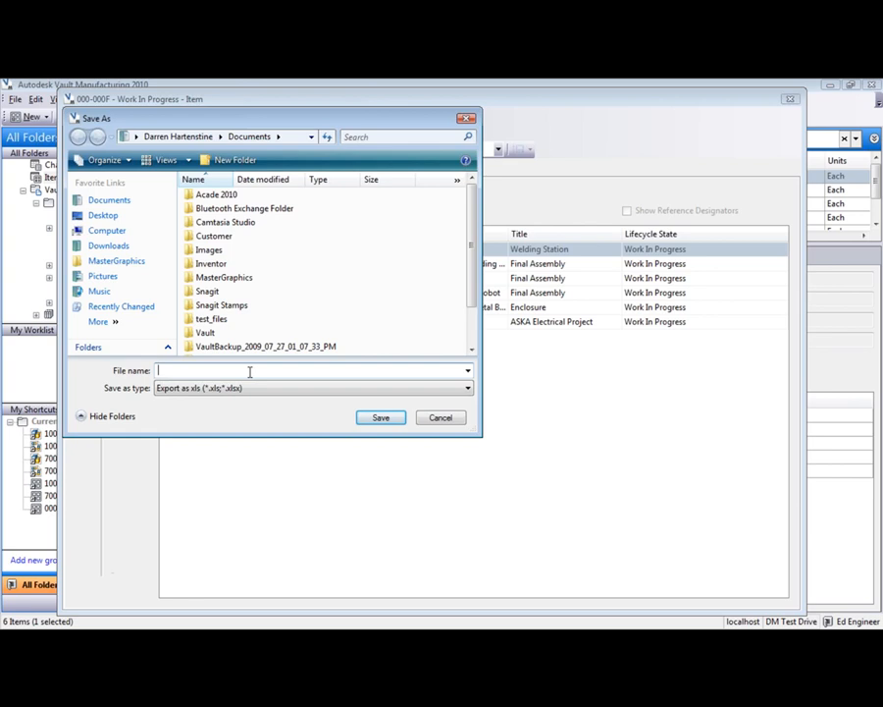
{"action": "left_click", "coordinate": [455, 419]}
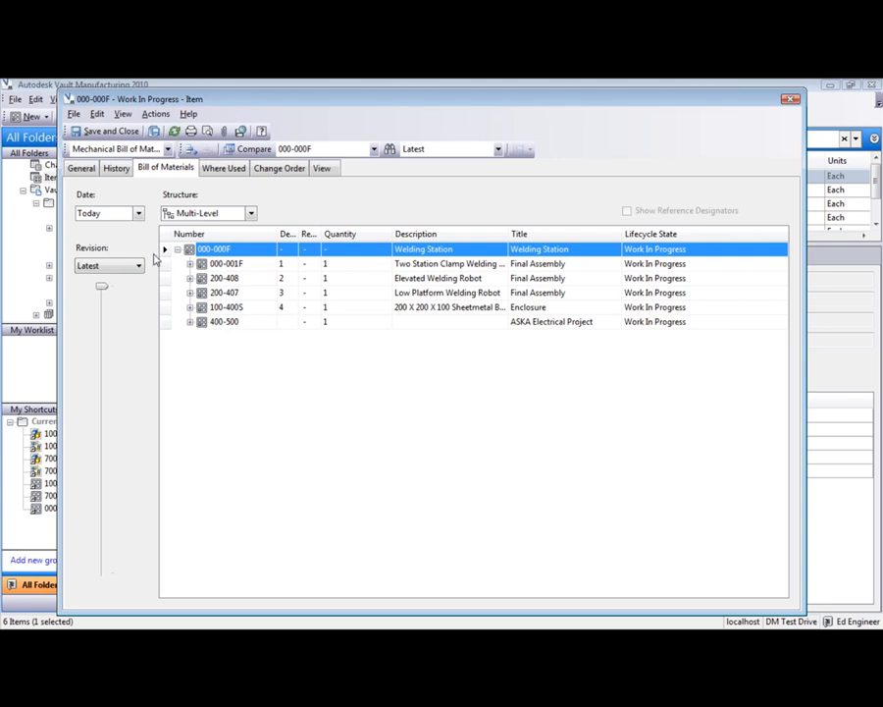
{"action": "left_click", "coordinate": [111, 134]}
- Show the Welding Station's bill of materials at its first level and check the 400-500 ASKA Electrical Project row
{"action": "left_click", "coordinate": [314, 257]}
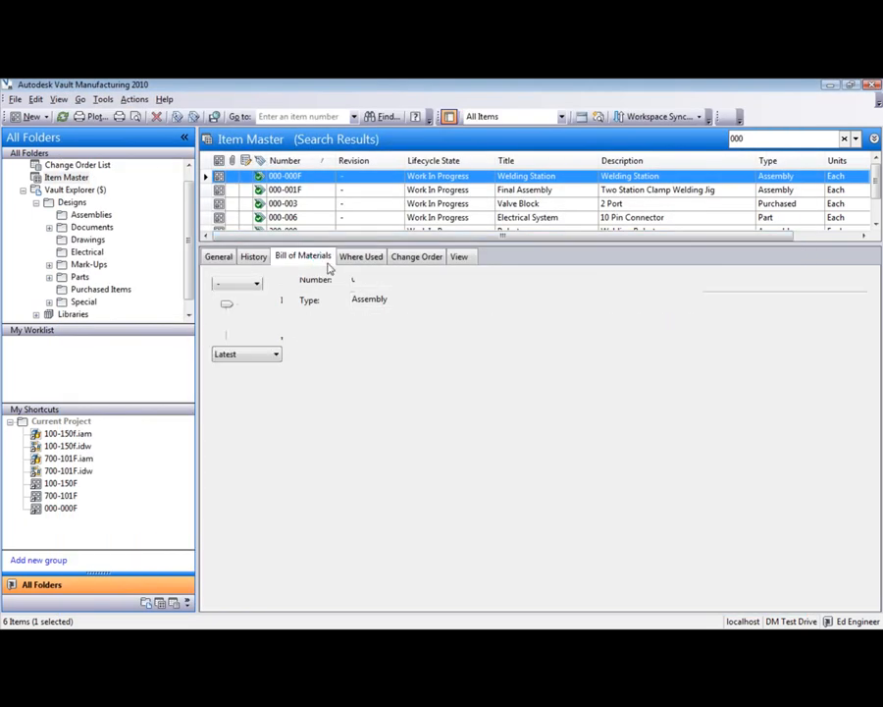
{"action": "right_click", "coordinate": [350, 337]}
{"action": "left_click", "coordinate": [392, 599]}
{"action": "left_click", "coordinate": [315, 337]}
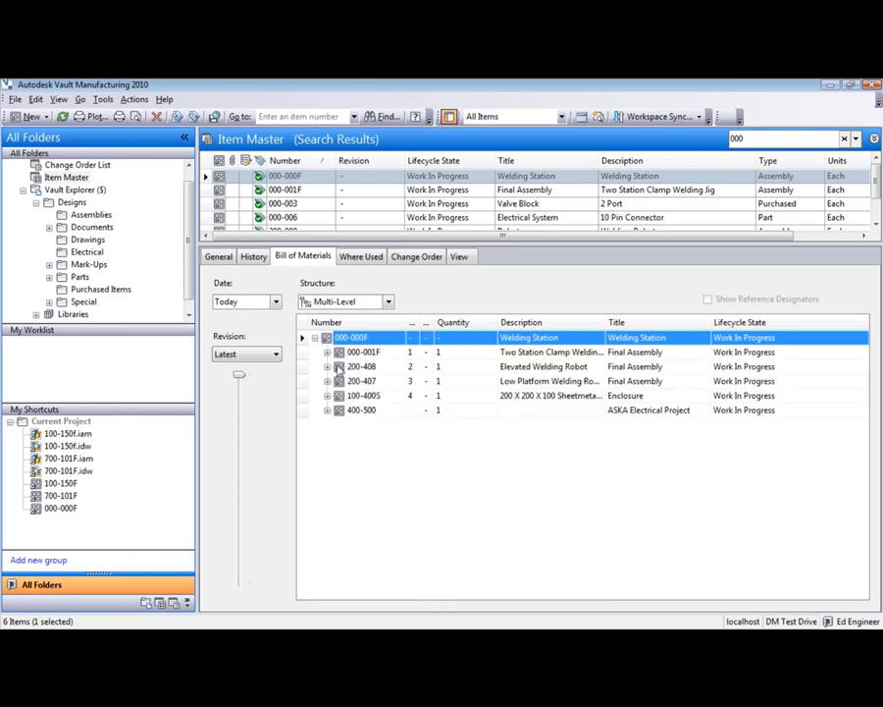
{"action": "left_click", "coordinate": [369, 410]}
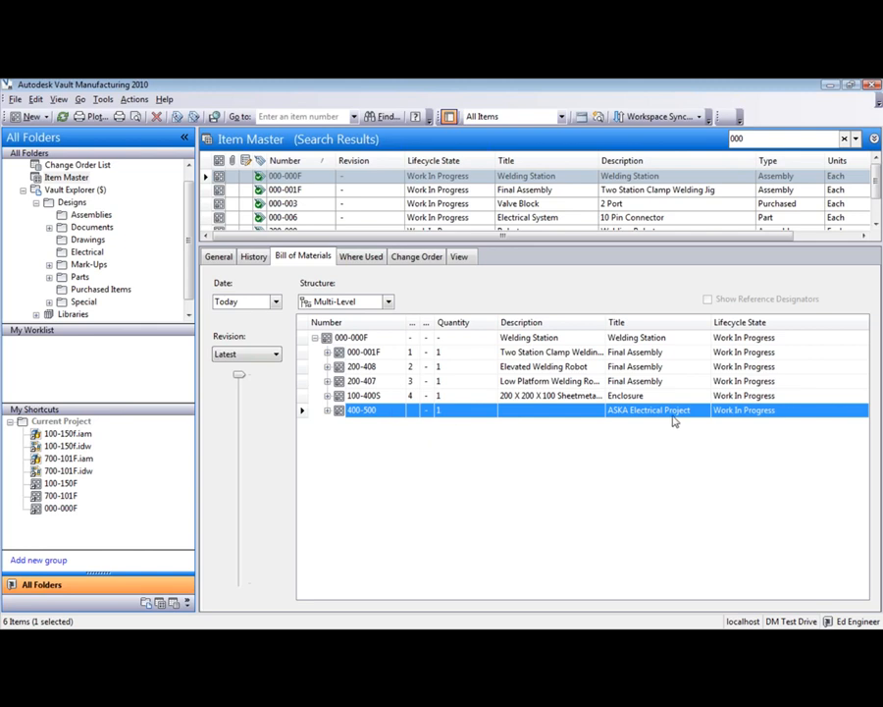
- Create a new change order for item 000-000F and fit its window within the visible screen
{"action": "left_click", "coordinate": [448, 179]}
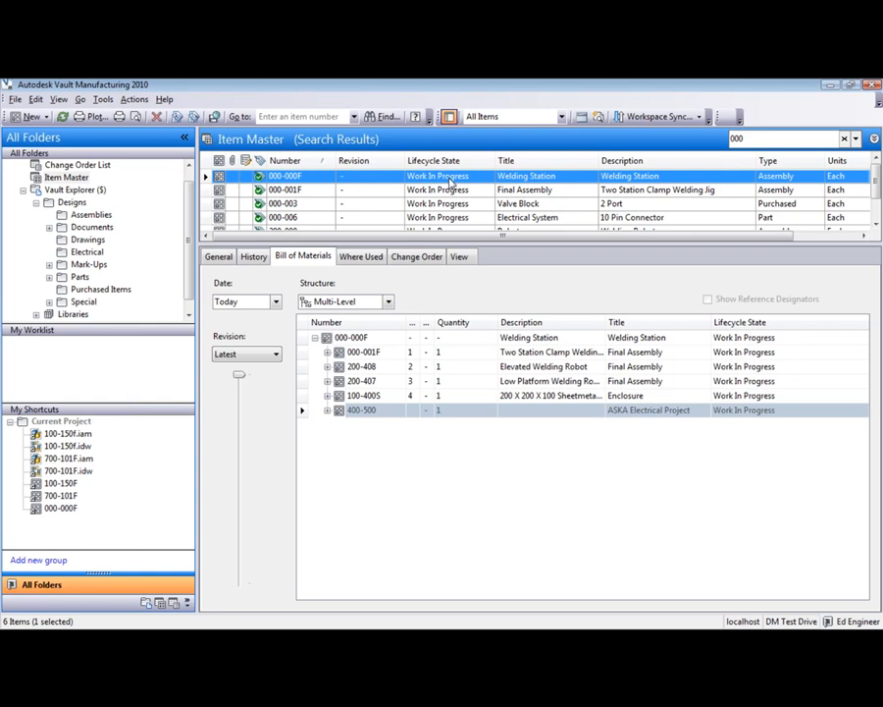
{"action": "right_click", "coordinate": [386, 180]}
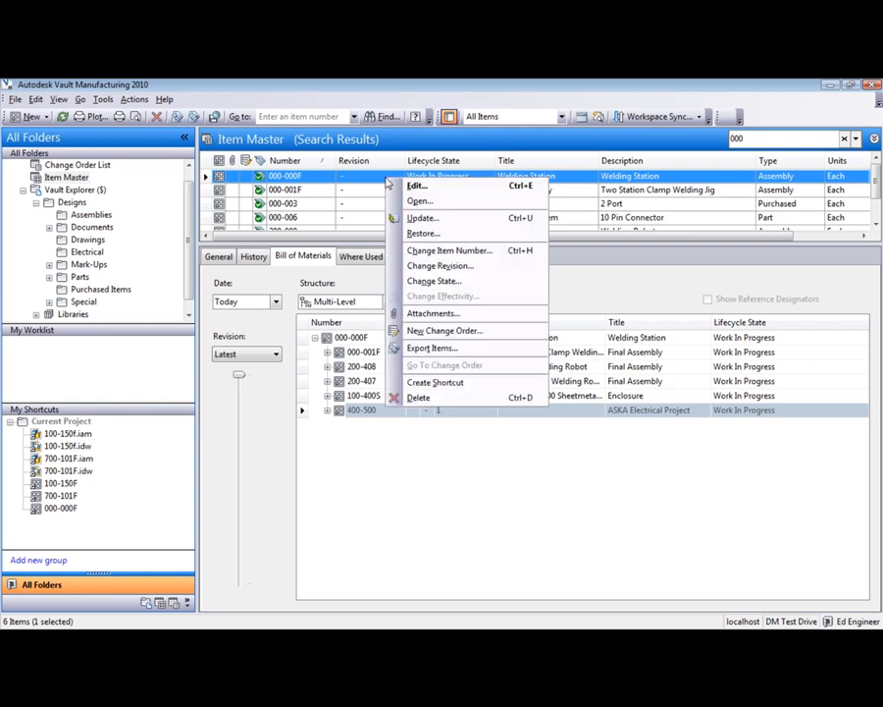
{"action": "left_click", "coordinate": [487, 334]}
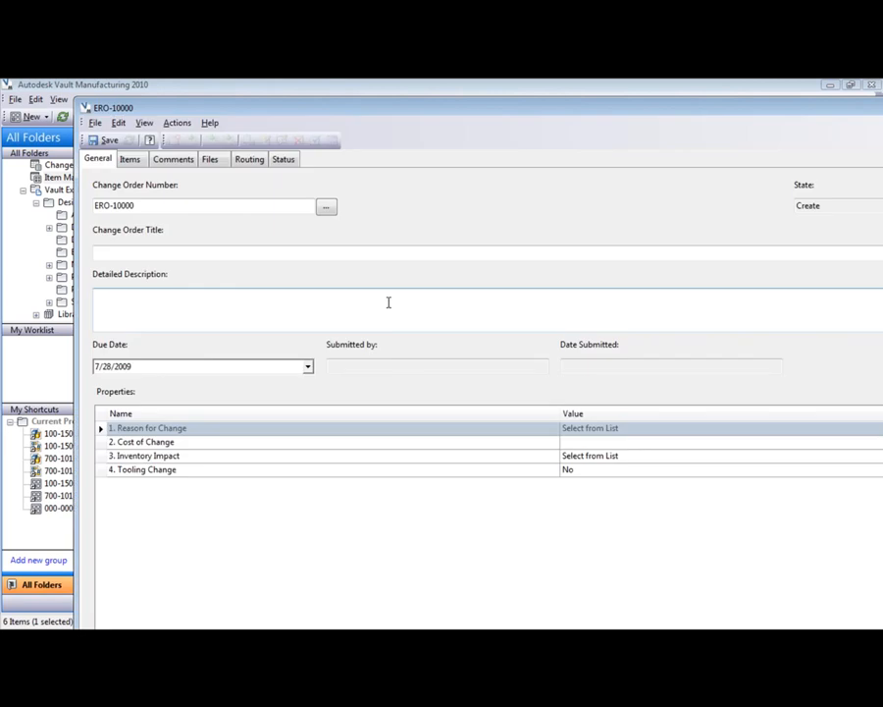
{"action": "left_click_drag", "start_coordinate": [75, 97], "coordinate": [185, 184]}
{"action": "left_click_drag", "start_coordinate": [266, 190], "coordinate": [113, 111]}
{"action": "left_click_drag", "start_coordinate": [20, 98], "coordinate": [180, 182]}
{"action": "left_click_drag", "start_coordinate": [258, 186], "coordinate": [155, 116]}
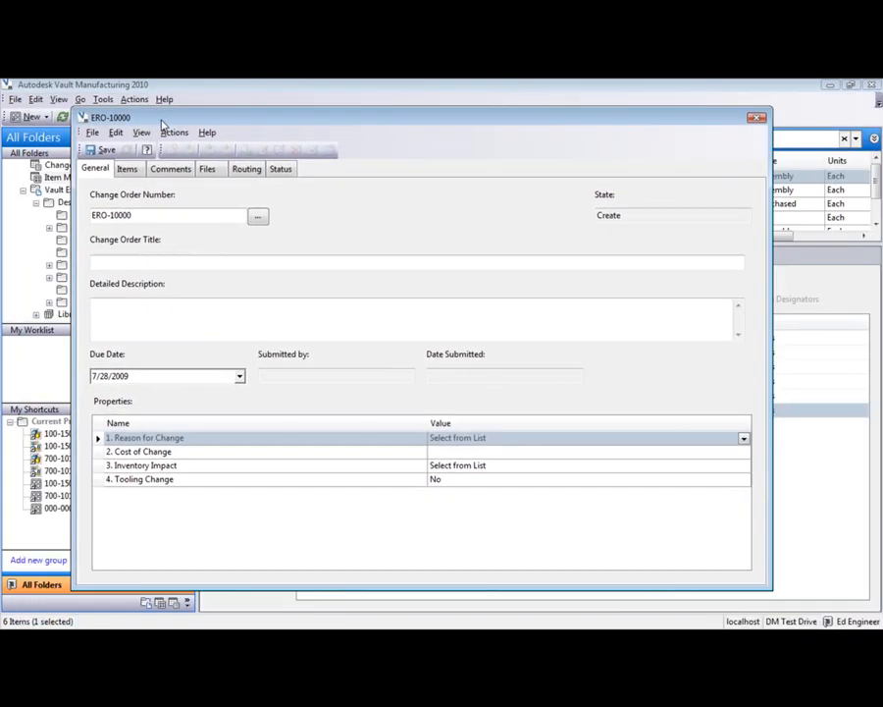
- Examine the available change order numbering schemes and cancel without choosing another one
{"action": "left_click_drag", "start_coordinate": [108, 215], "coordinate": [91, 215]}
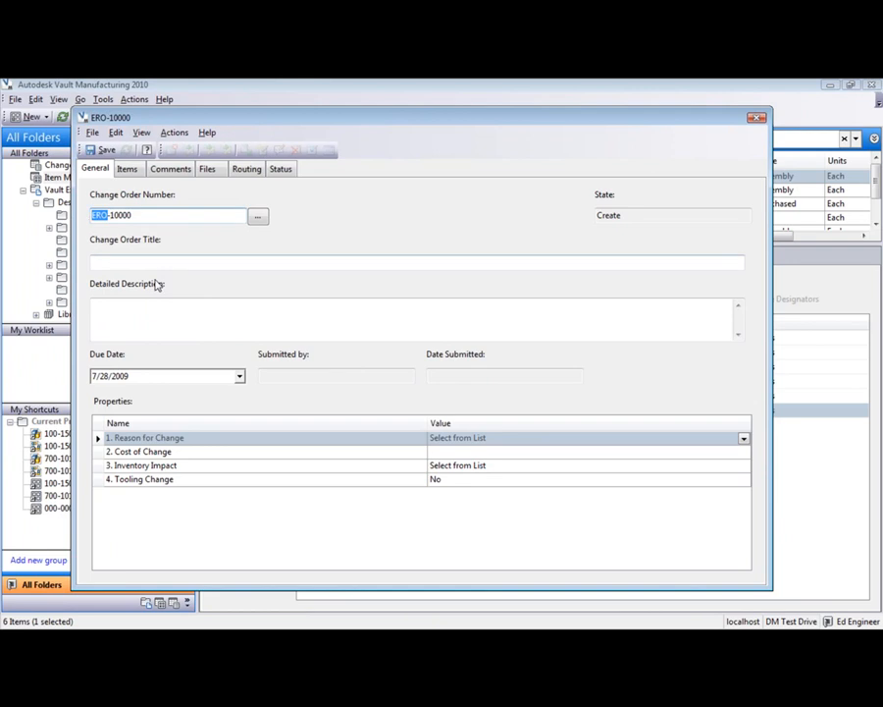
{"action": "left_click", "coordinate": [257, 216]}
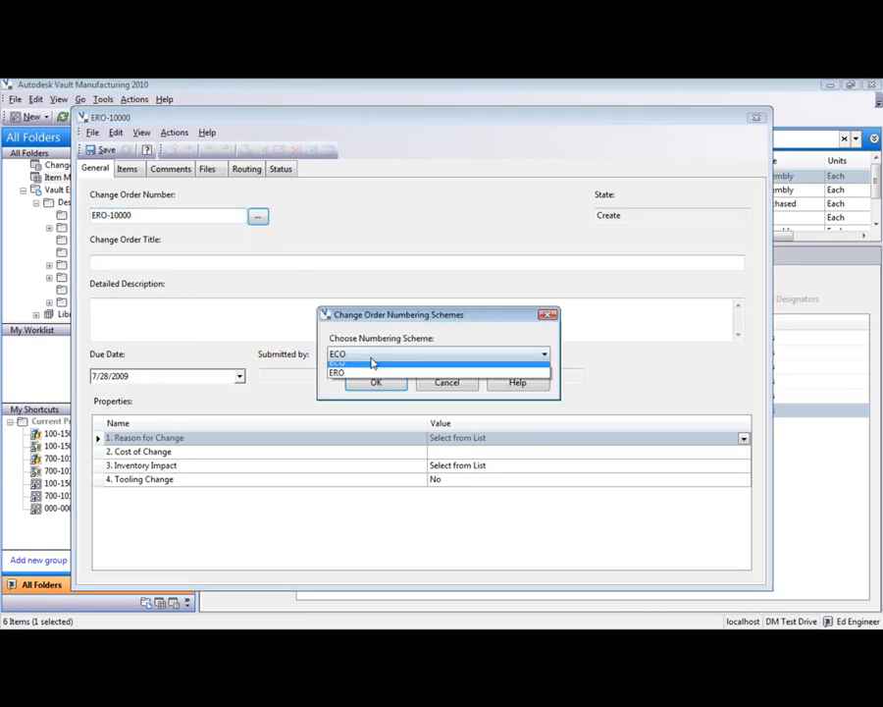
{"action": "left_click", "coordinate": [371, 355]}
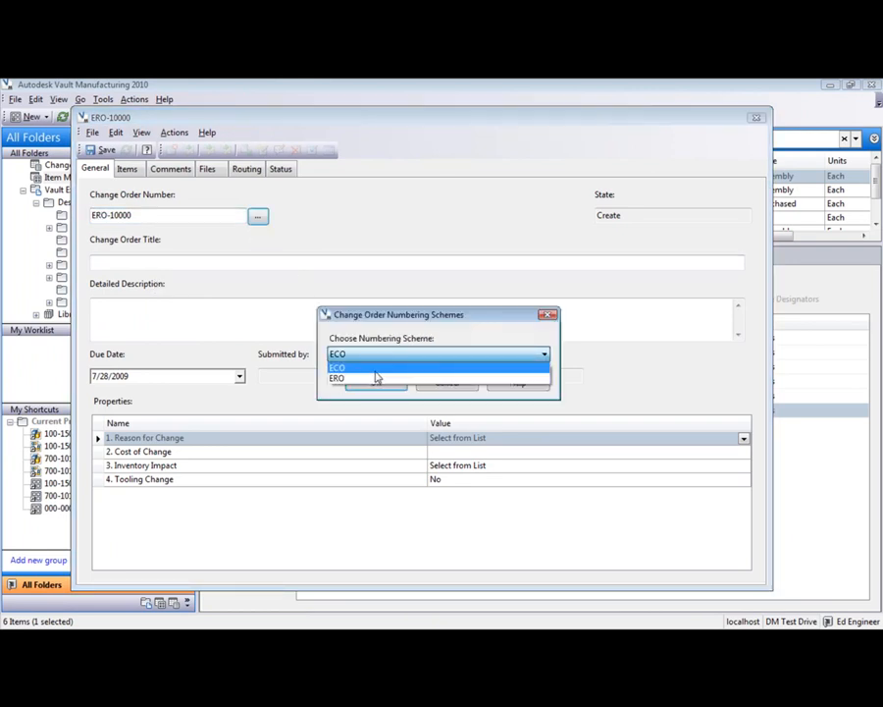
{"action": "left_click", "coordinate": [491, 332]}
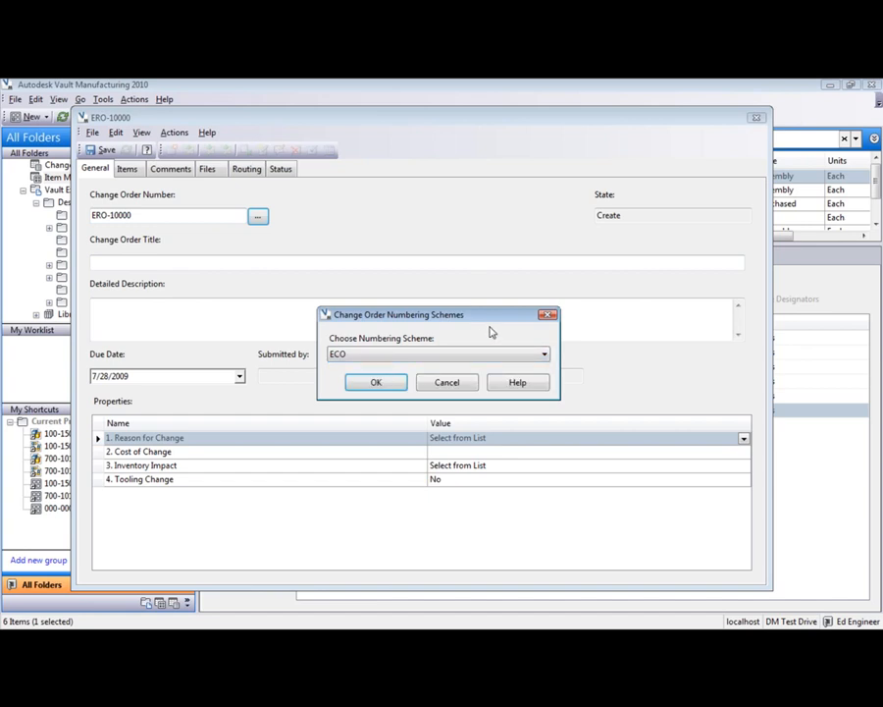
{"action": "left_click", "coordinate": [457, 382]}
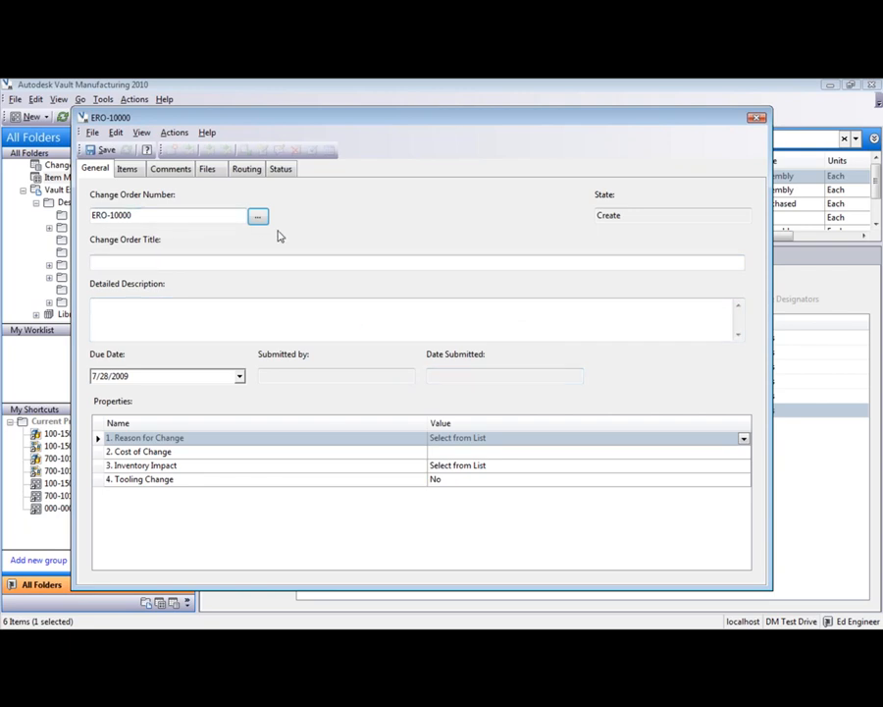
- Title the change order "ASKA Welding Fixture" and enter "Release to Mfg." as its detailed description
{"action": "left_click", "coordinate": [268, 260]}
{"action": "type", "text": "ASKA Weldin"}
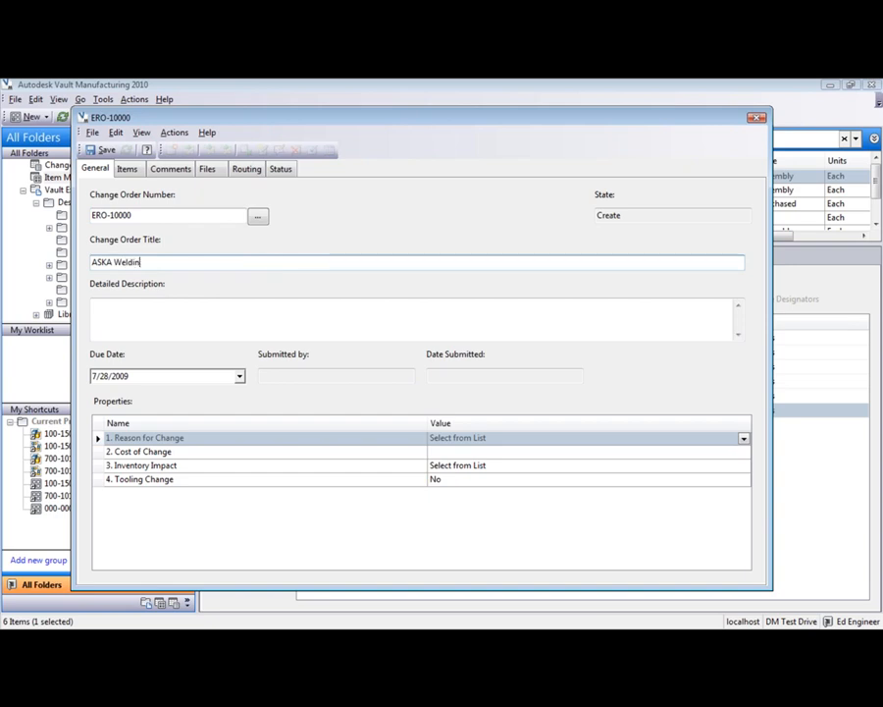
{"action": "type", "text": "g Fixture"}
{"action": "left_click", "coordinate": [260, 313]}
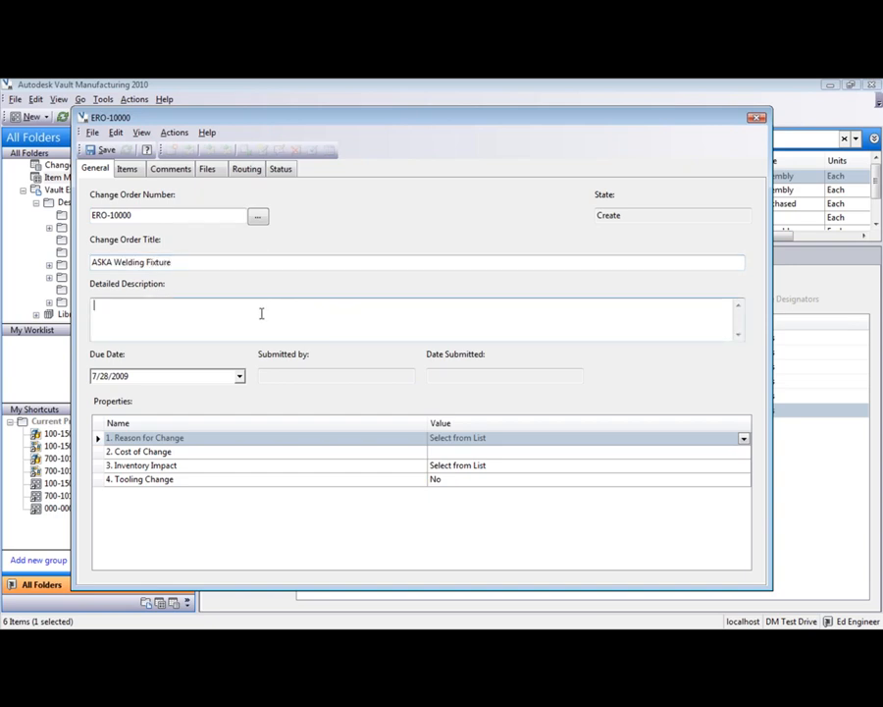
{"action": "type", "text": "Release to Mfg."}
{"action": "left_click", "coordinate": [244, 379]}
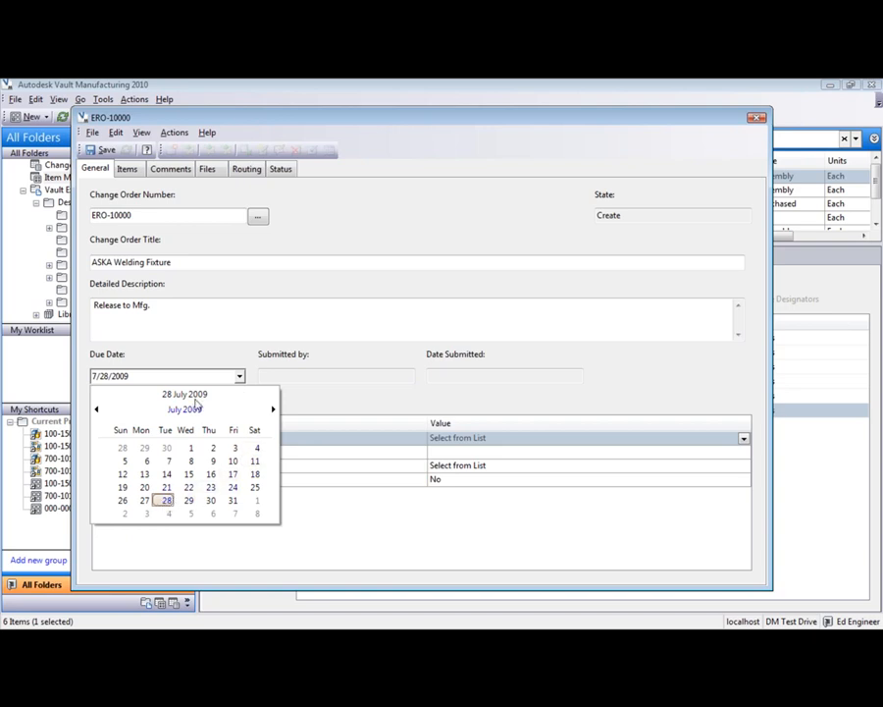
{"action": "left_click", "coordinate": [205, 362]}
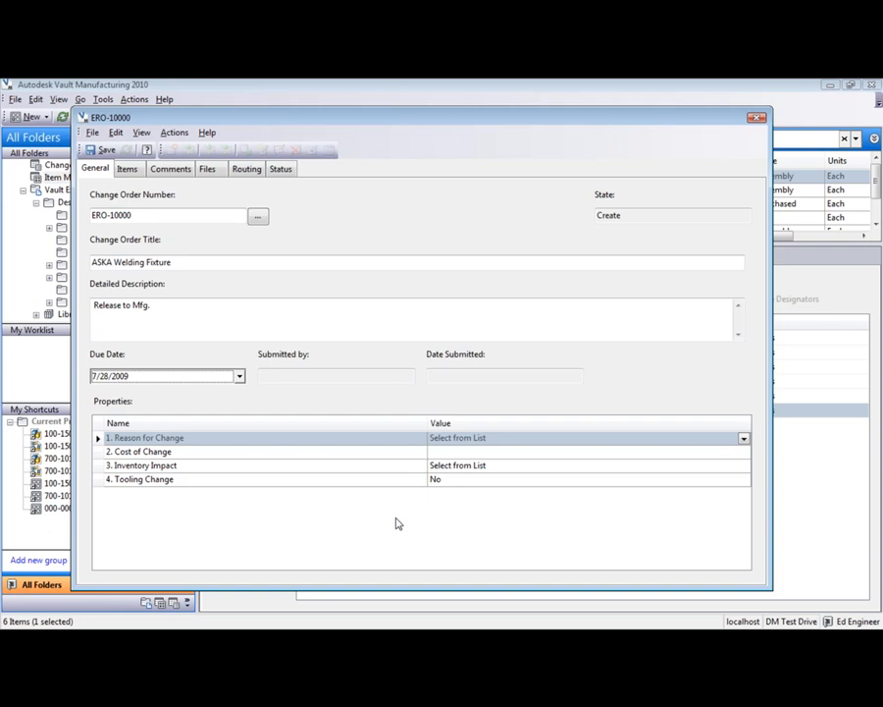
- Set the change order's Reason for Change to Initial Release and its Inventory Impact to No Change
{"action": "left_click", "coordinate": [459, 439]}
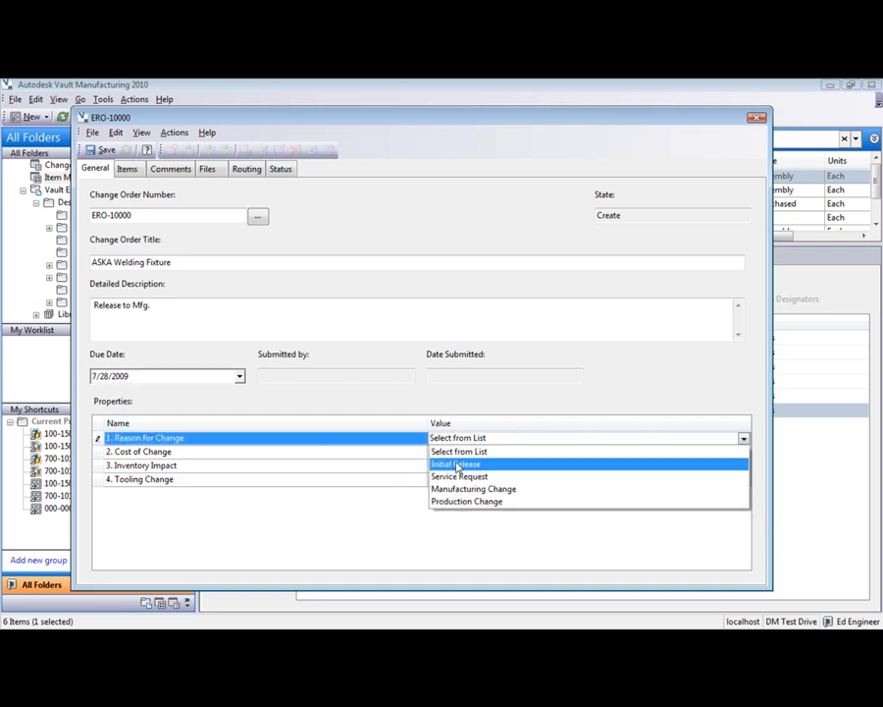
{"action": "left_click", "coordinate": [458, 464]}
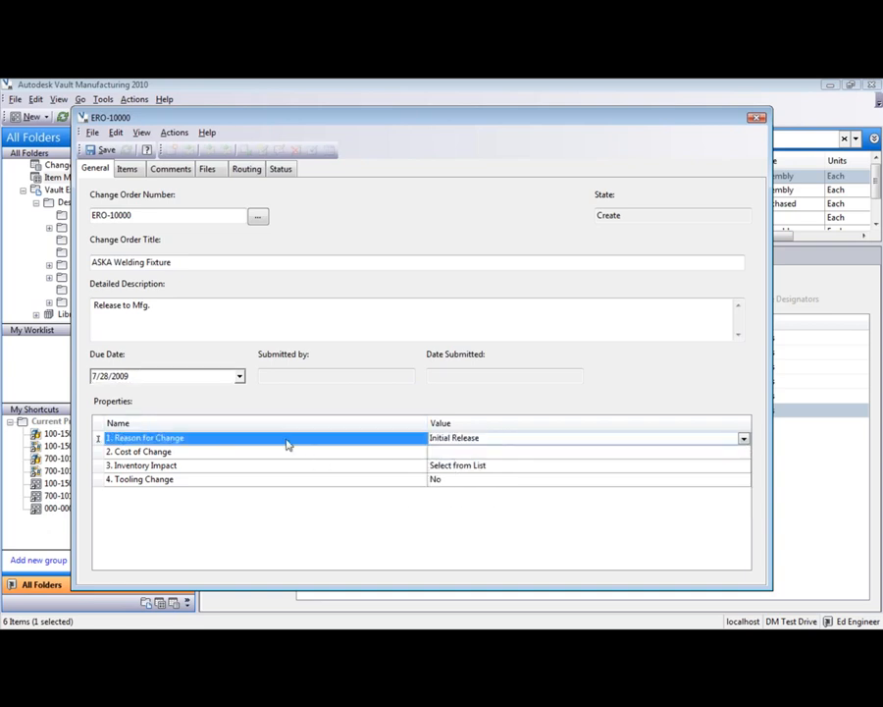
{"action": "left_click", "coordinate": [450, 467]}
{"action": "left_click", "coordinate": [463, 490]}
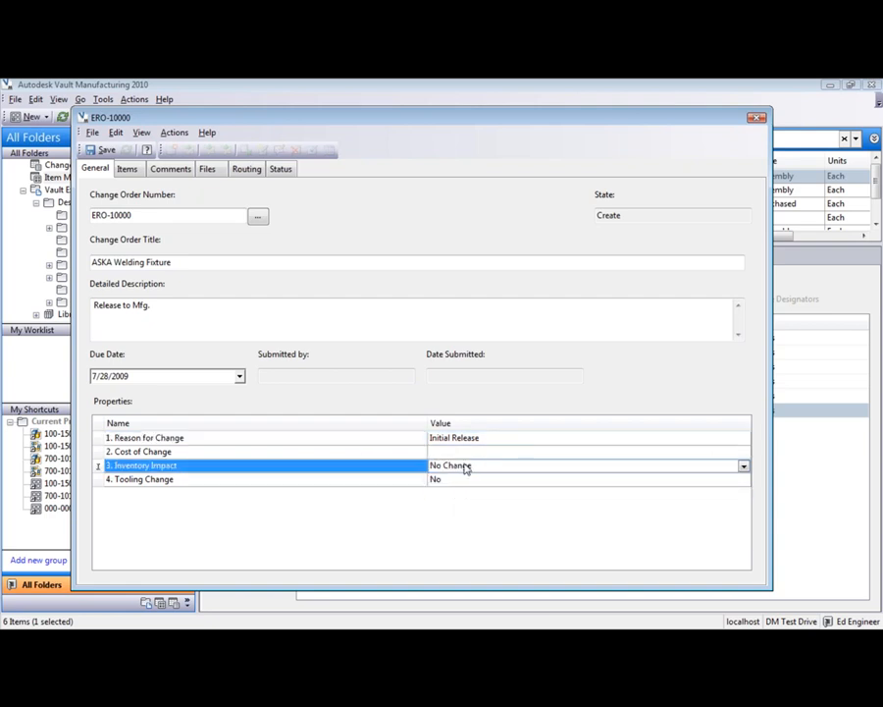
{"action": "left_click", "coordinate": [465, 466]}
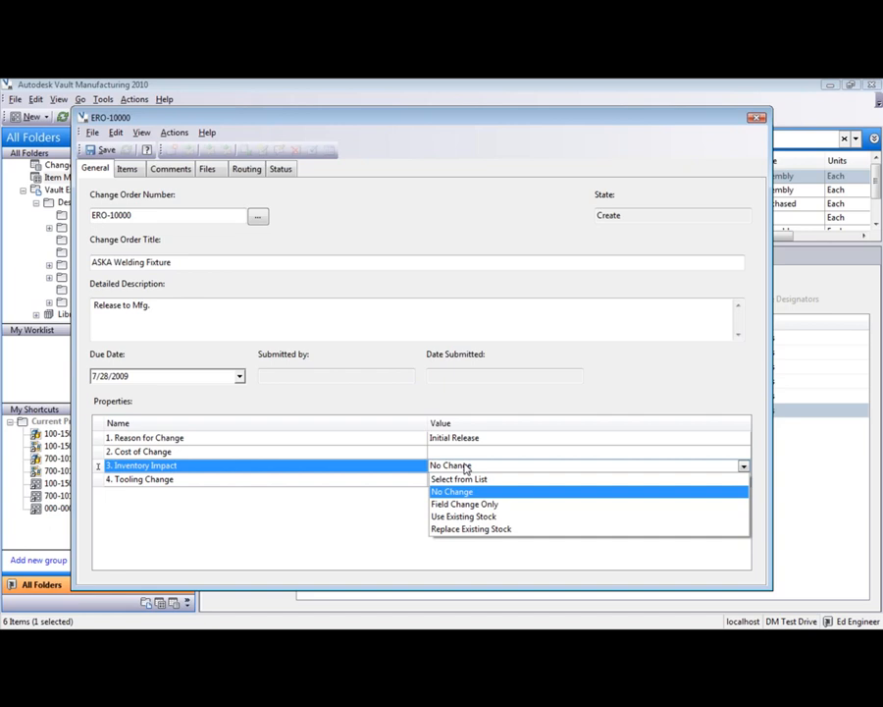
{"action": "left_click", "coordinate": [457, 491]}
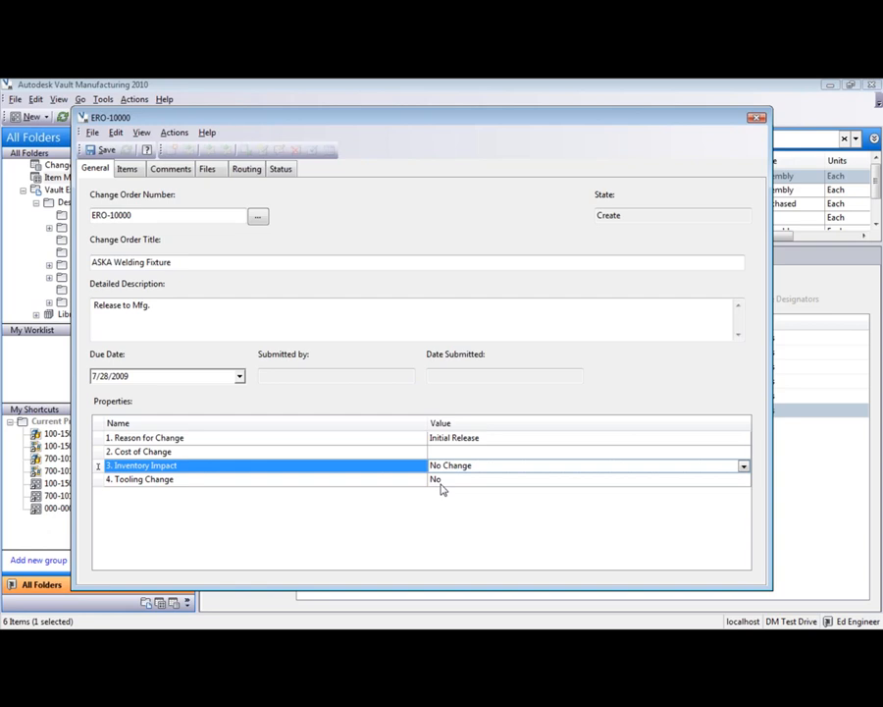
- Select No for the change order's Tooling Change and enter 0.00 as its Cost of Change
{"action": "left_click", "coordinate": [473, 438]}
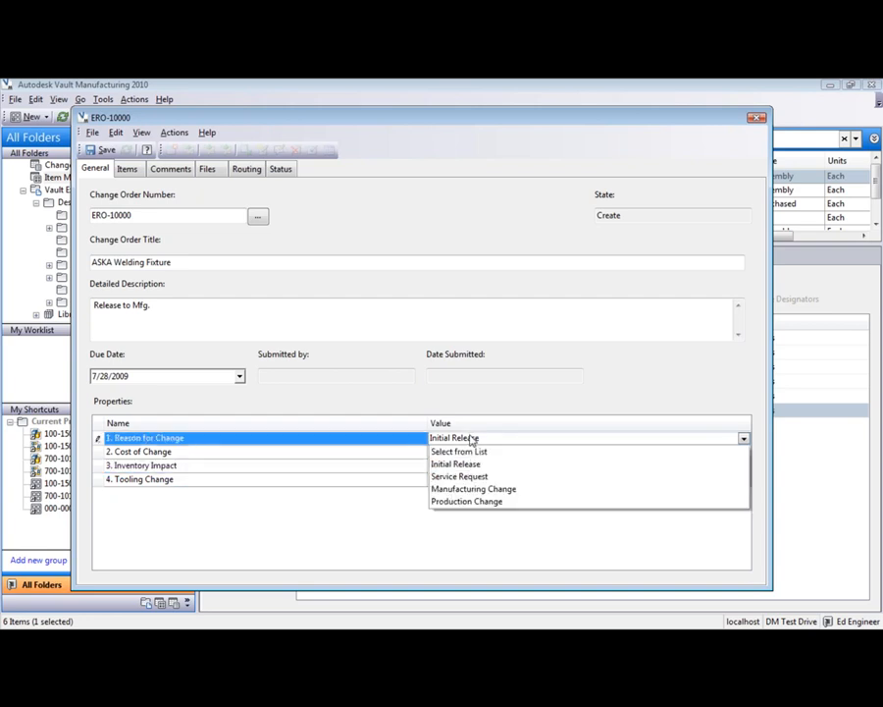
{"action": "left_click", "coordinate": [473, 413]}
{"action": "left_click", "coordinate": [467, 479]}
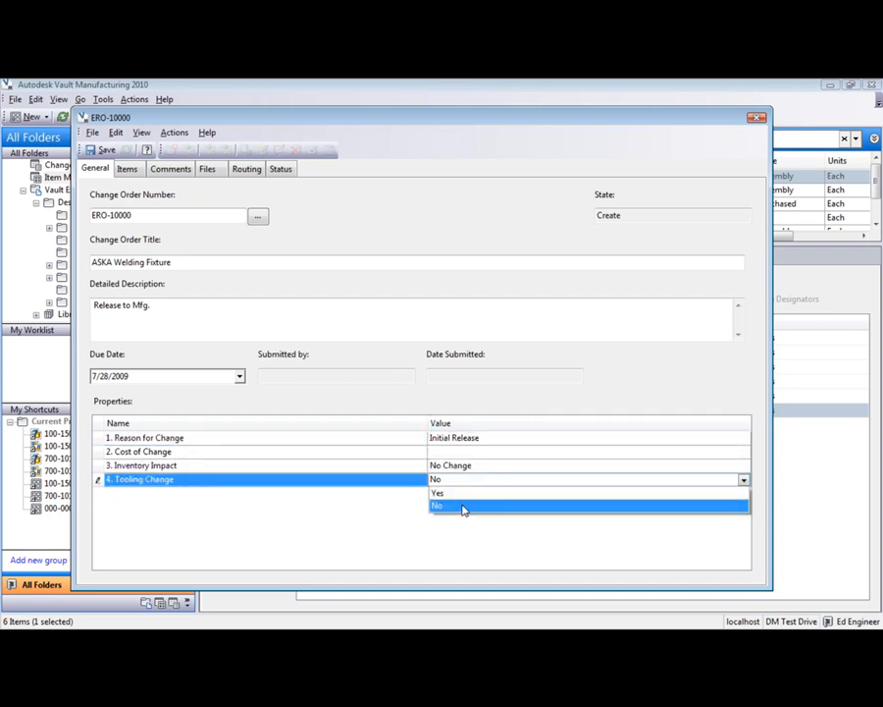
{"action": "left_click", "coordinate": [457, 505]}
{"action": "left_click", "coordinate": [461, 451]}
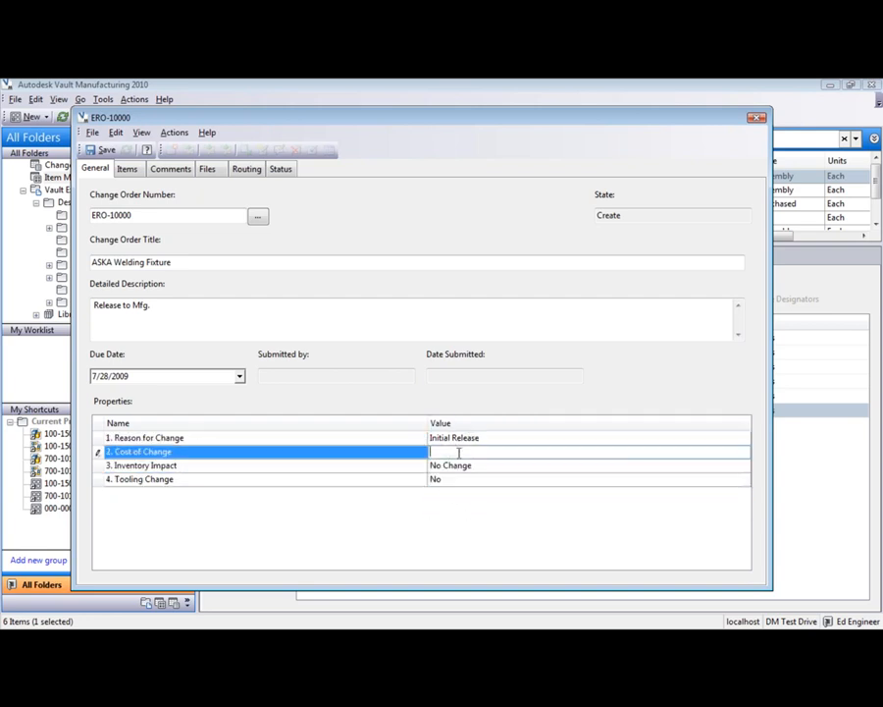
{"action": "type", "text": "0.00"}
{"action": "left_click", "coordinate": [303, 520]}
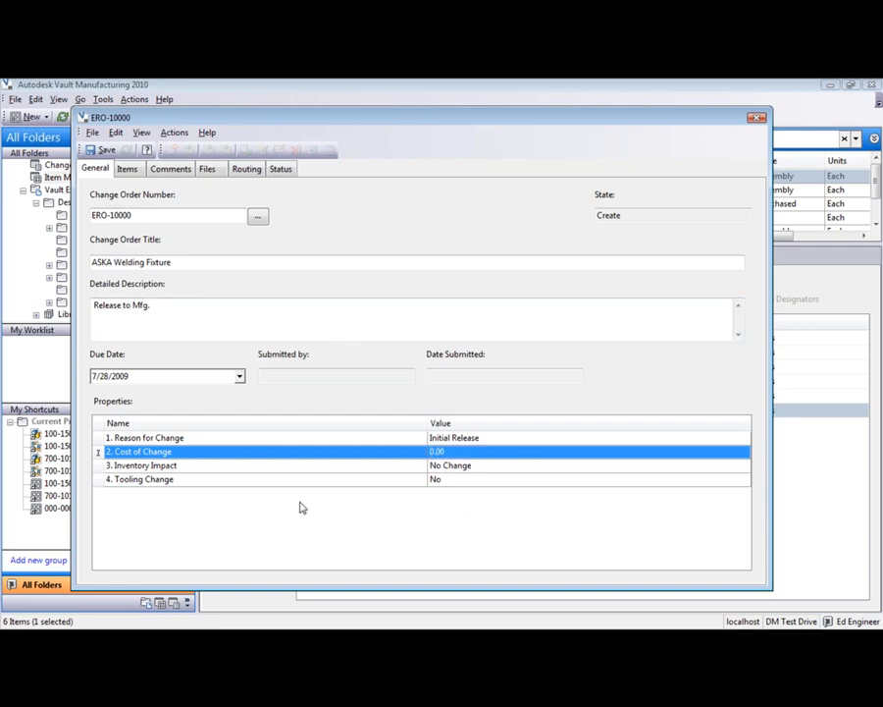